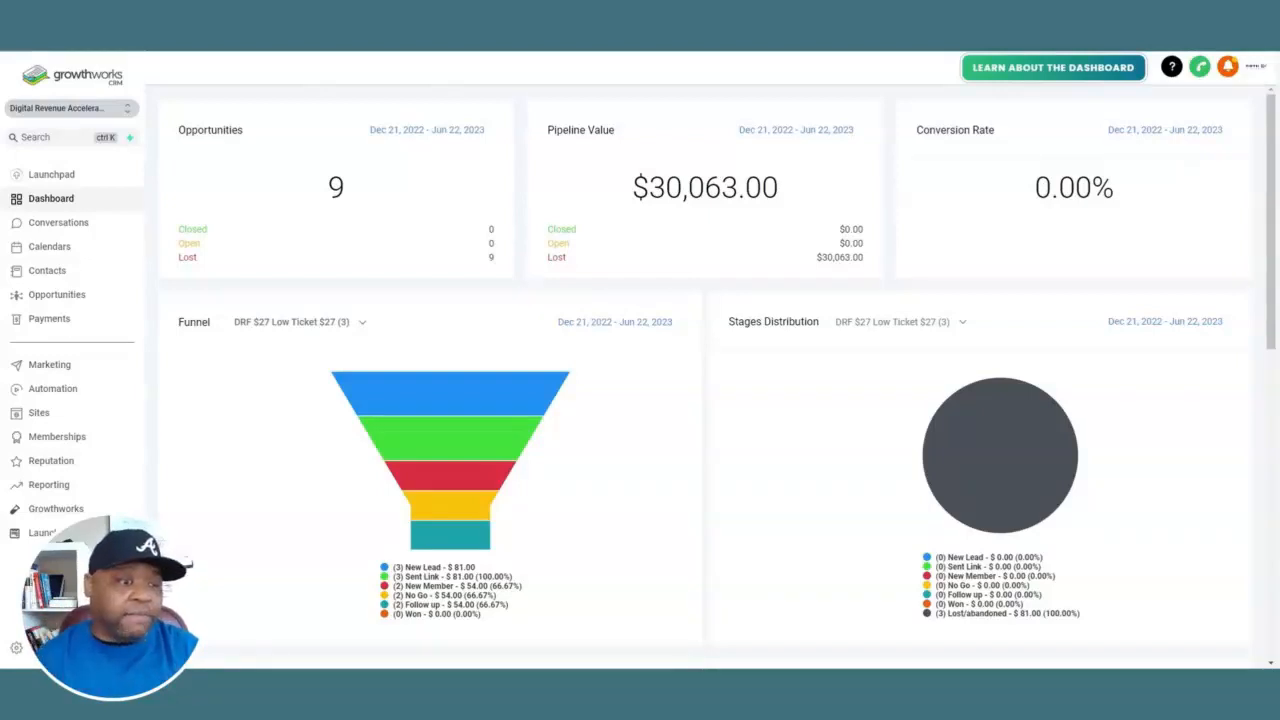
Search the contacts for 'life' and select all matching records across every page
{"action": "left_click", "coordinate": [55, 278]}
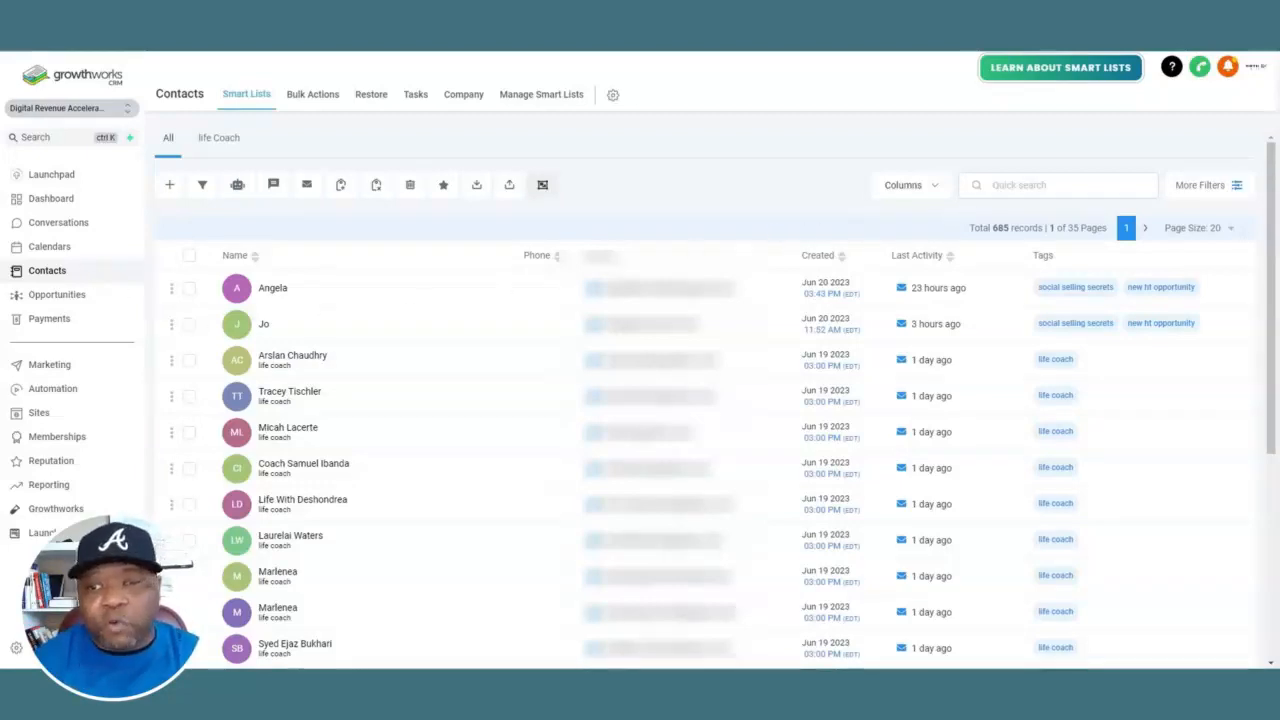
{"action": "left_click", "coordinate": [1050, 186]}
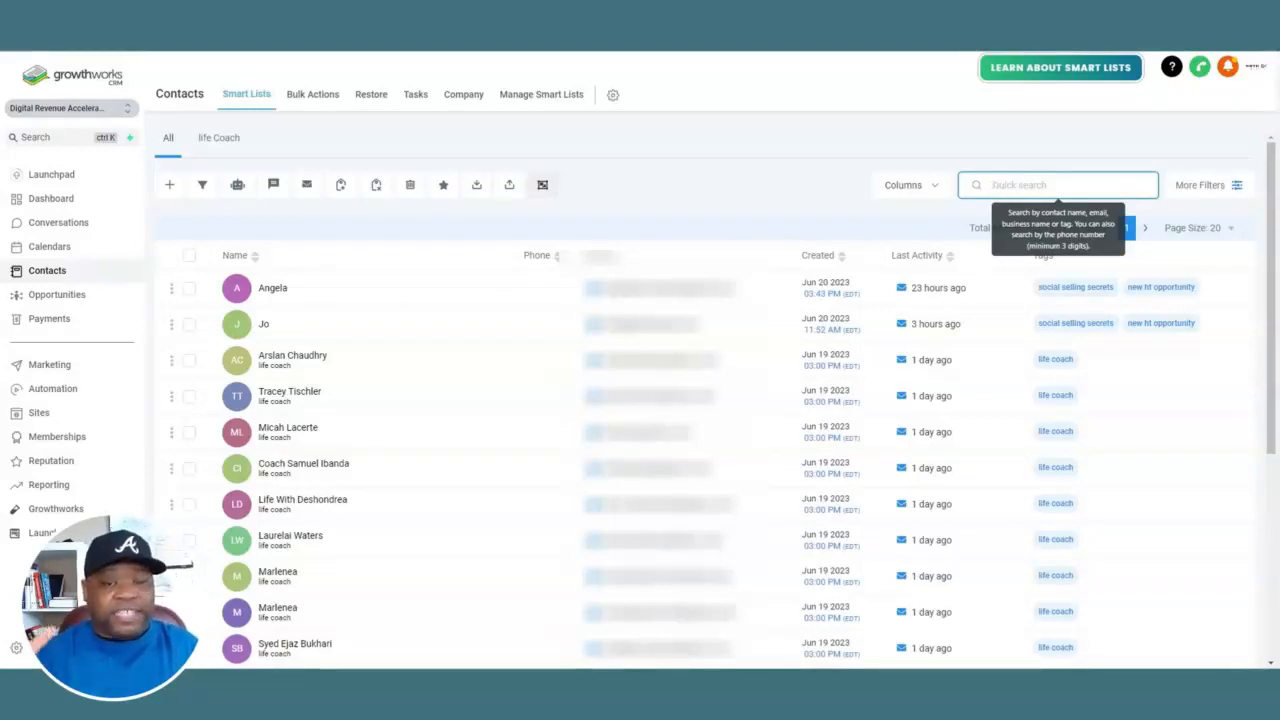
{"action": "type", "text": "l"}
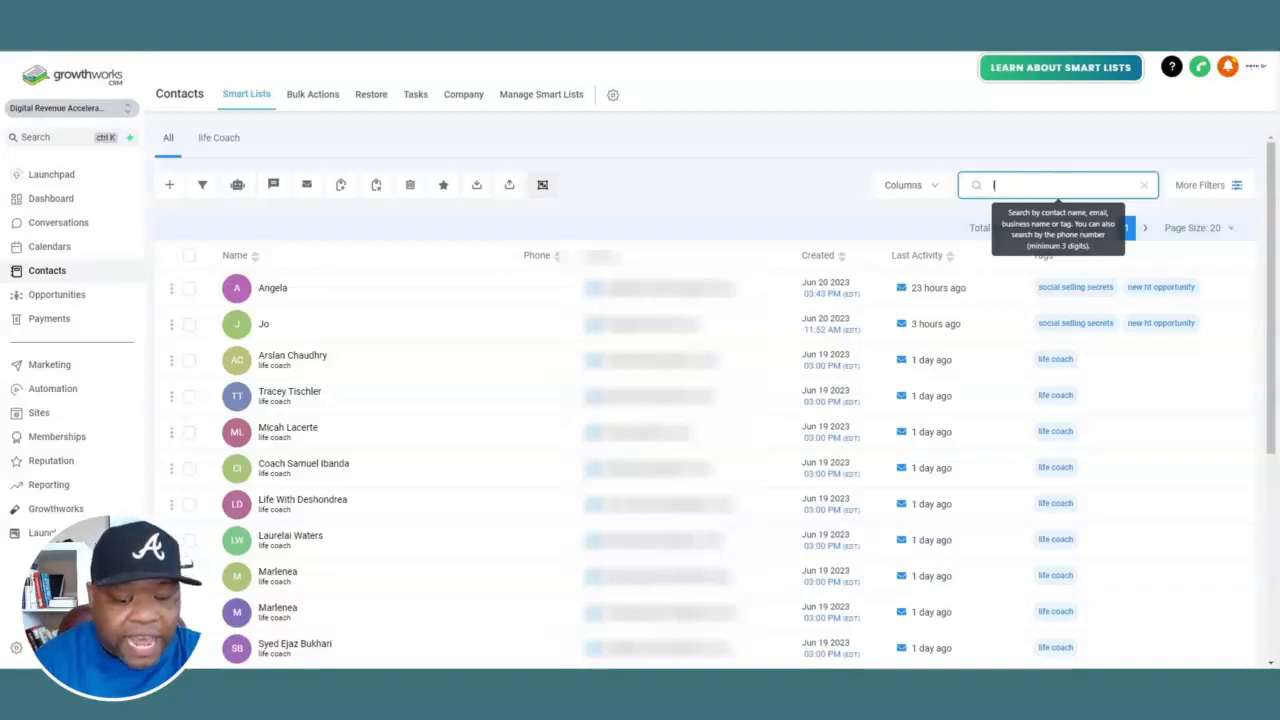
{"action": "type", "text": "ife"}
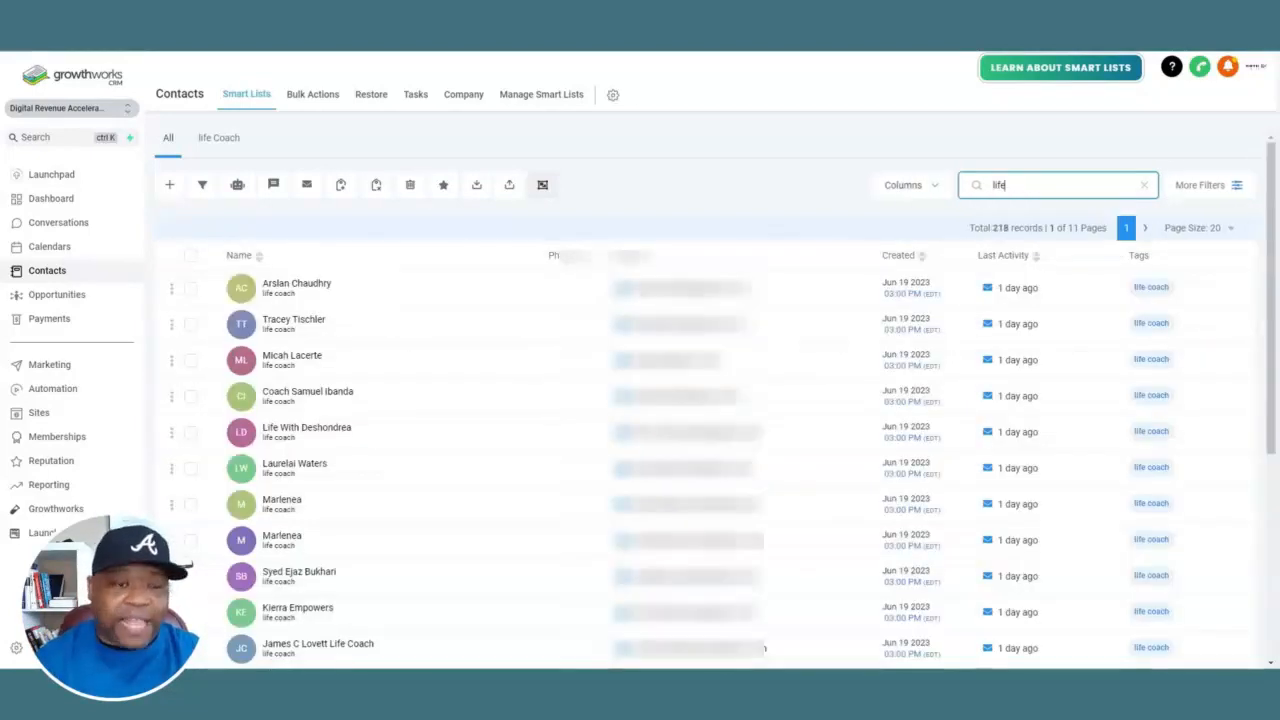
{"action": "left_click", "coordinate": [190, 255]}
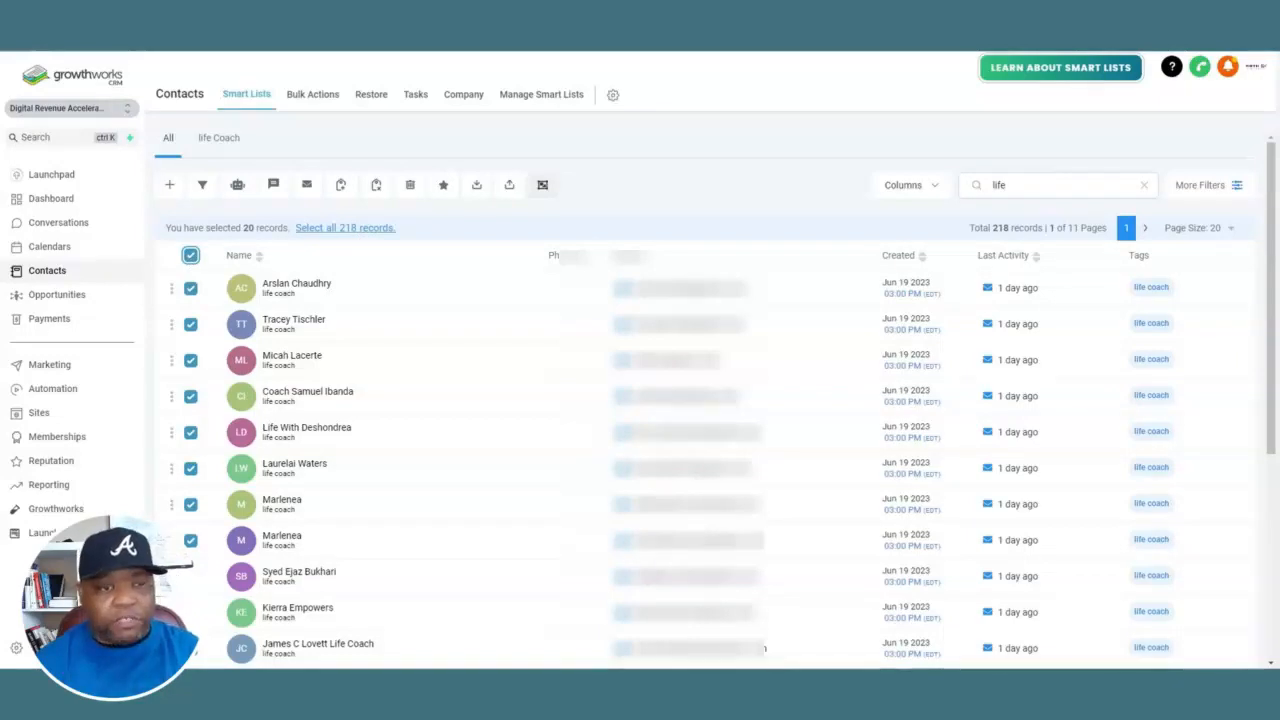
{"action": "left_click", "coordinate": [362, 229]}
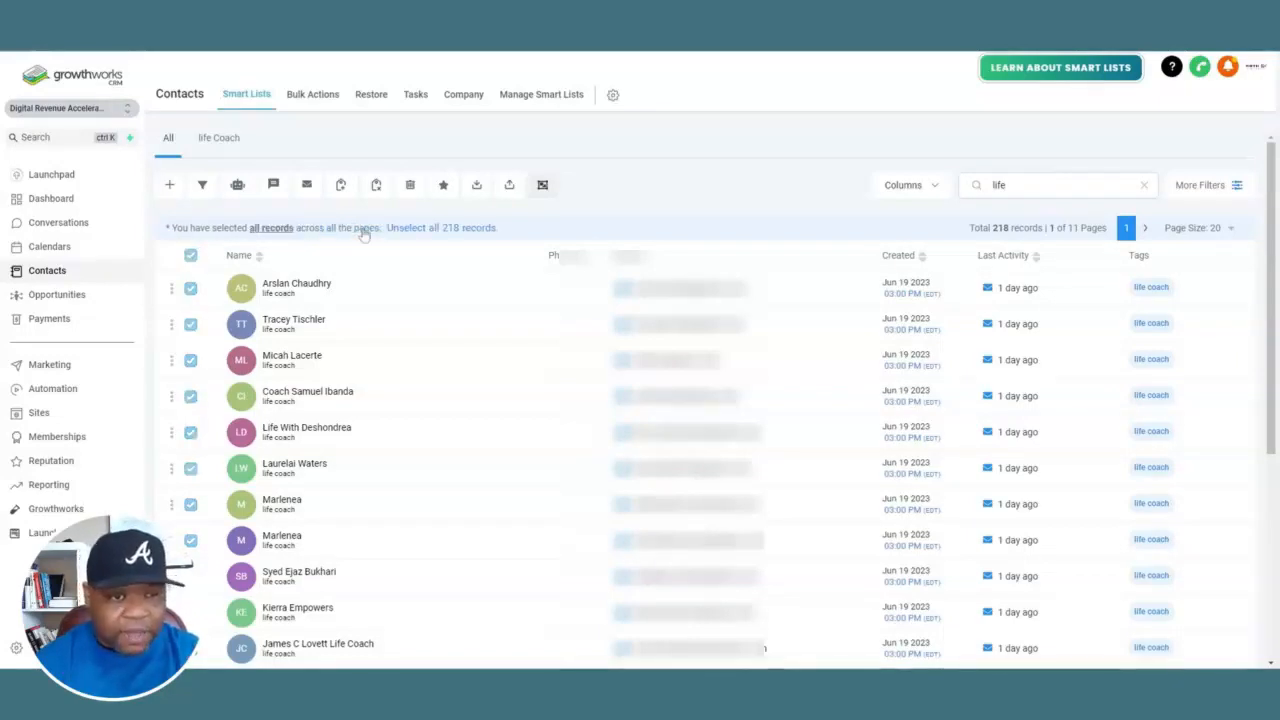
Review the bulk email form for the selected contacts without sending anything, and clear the selection
{"action": "left_click", "coordinate": [309, 189]}
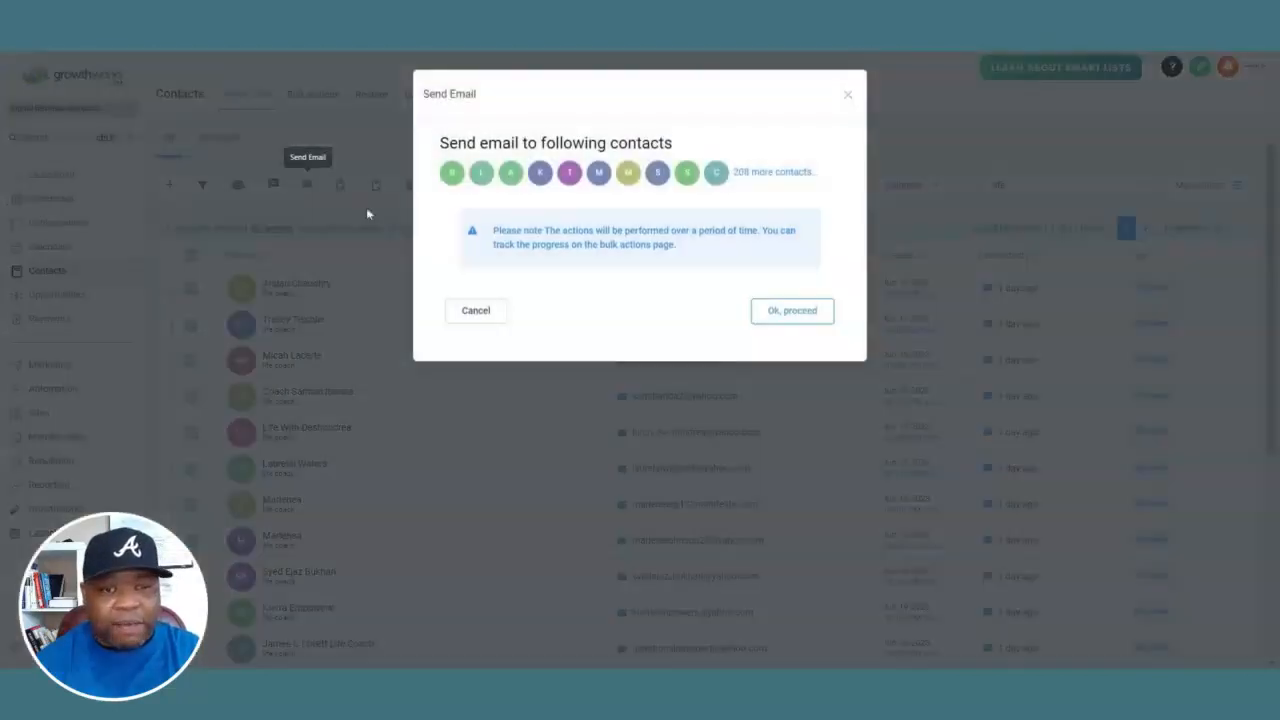
{"action": "left_click", "coordinate": [790, 312]}
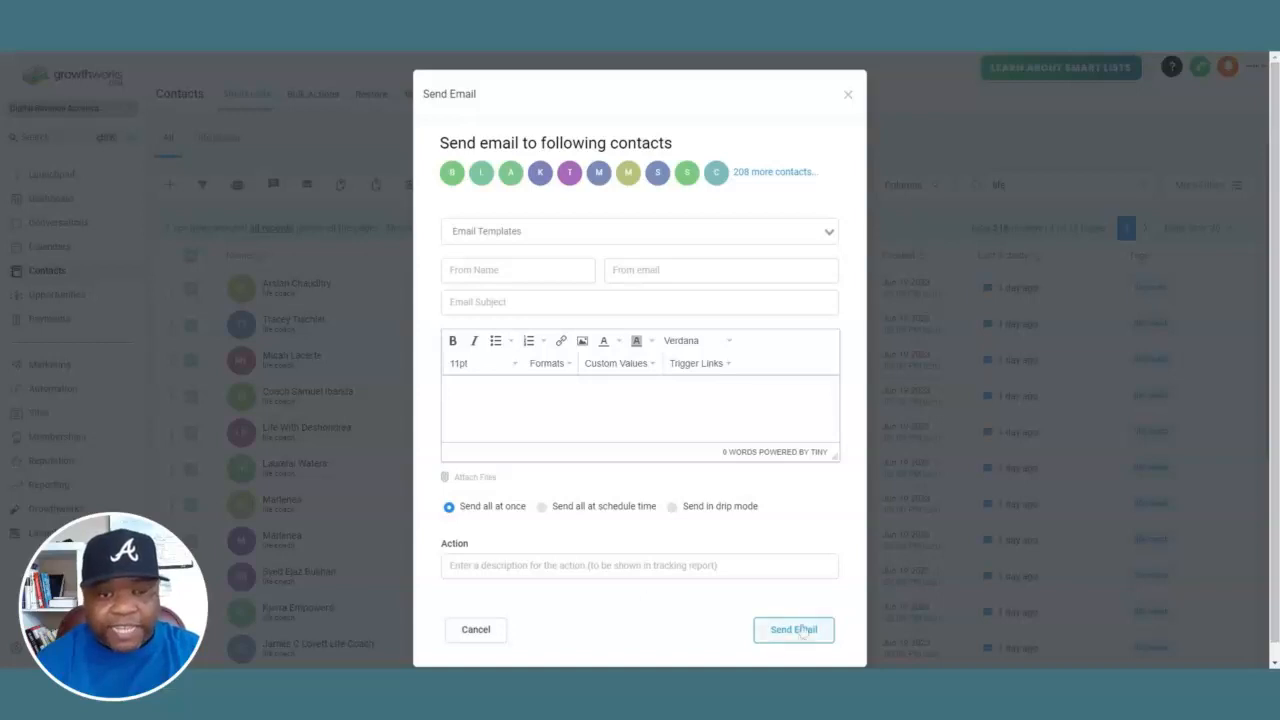
{"action": "left_click", "coordinate": [847, 94]}
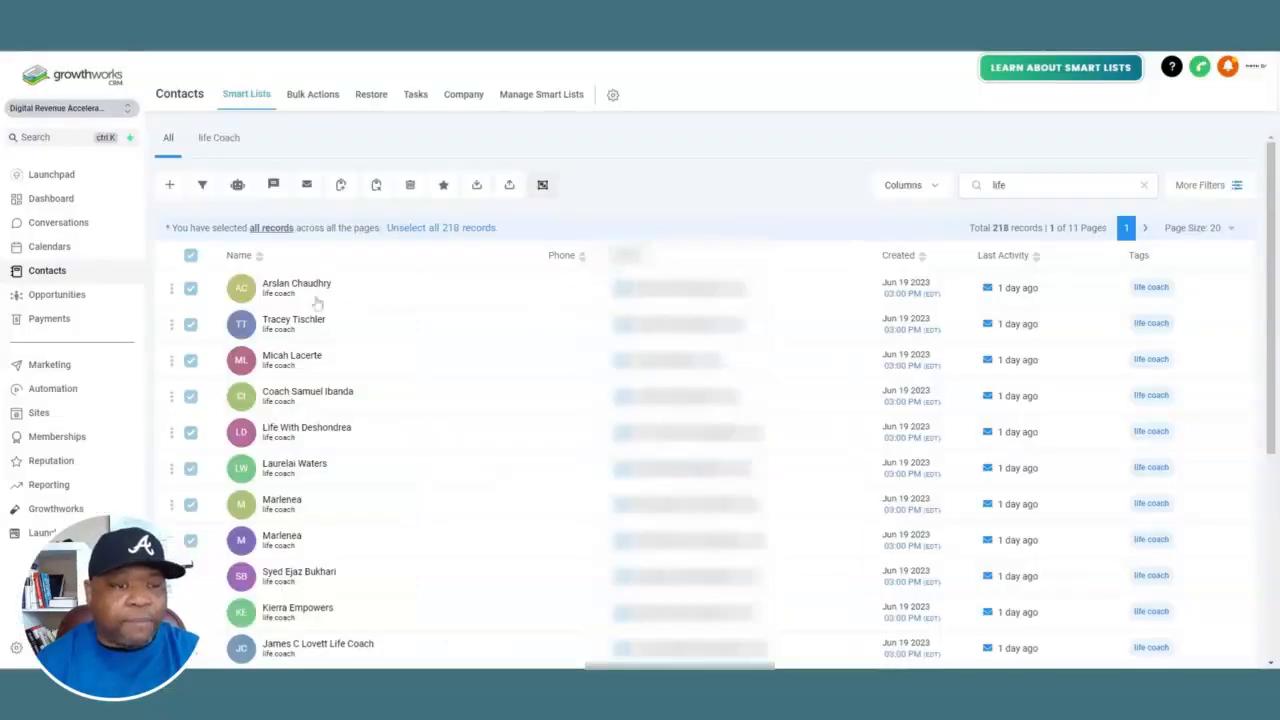
{"action": "left_click", "coordinate": [415, 230]}
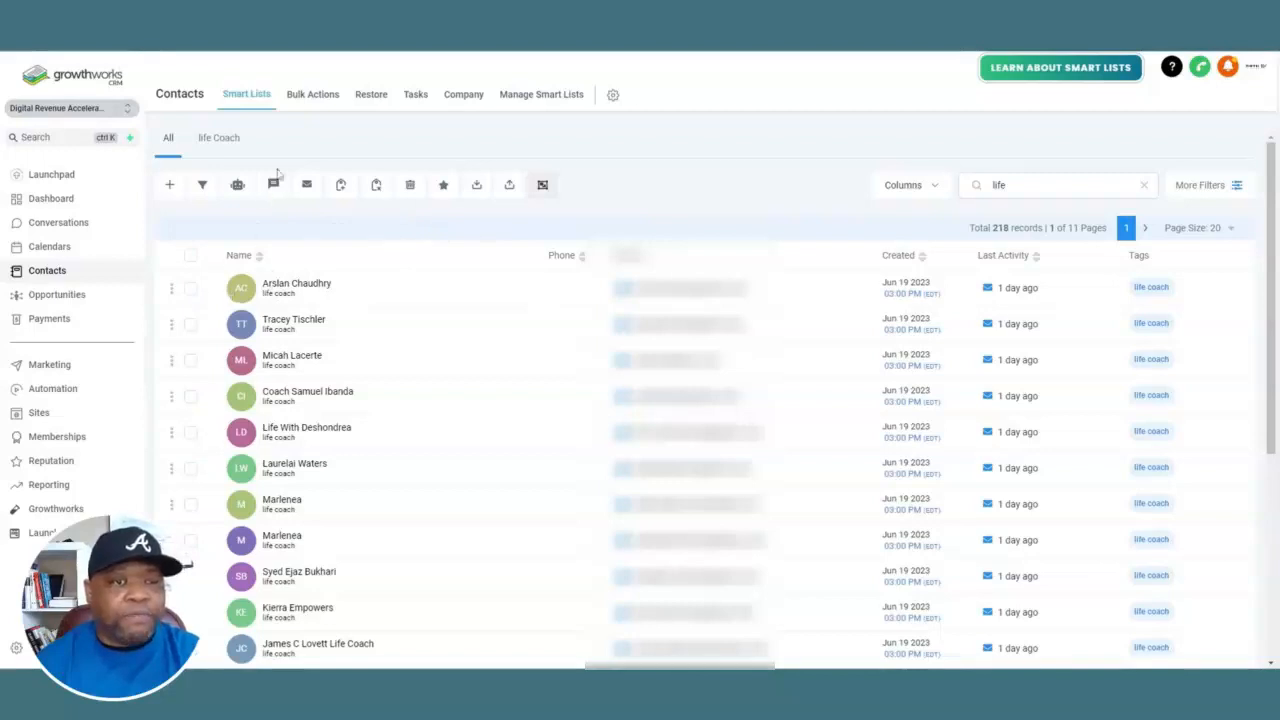
Examine the email statistics of the 'life coach reengage' bulk action, including its list of bounced recipients
{"action": "left_click", "coordinate": [314, 96]}
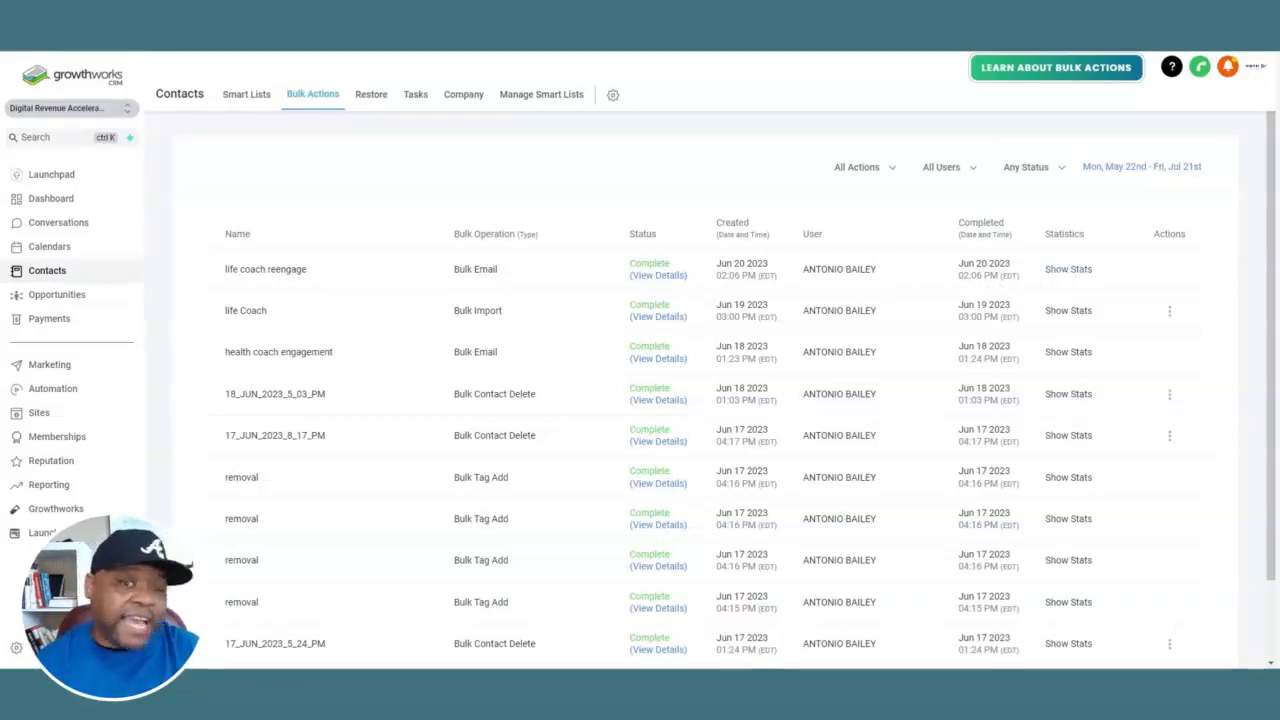
{"action": "left_click", "coordinate": [1068, 269]}
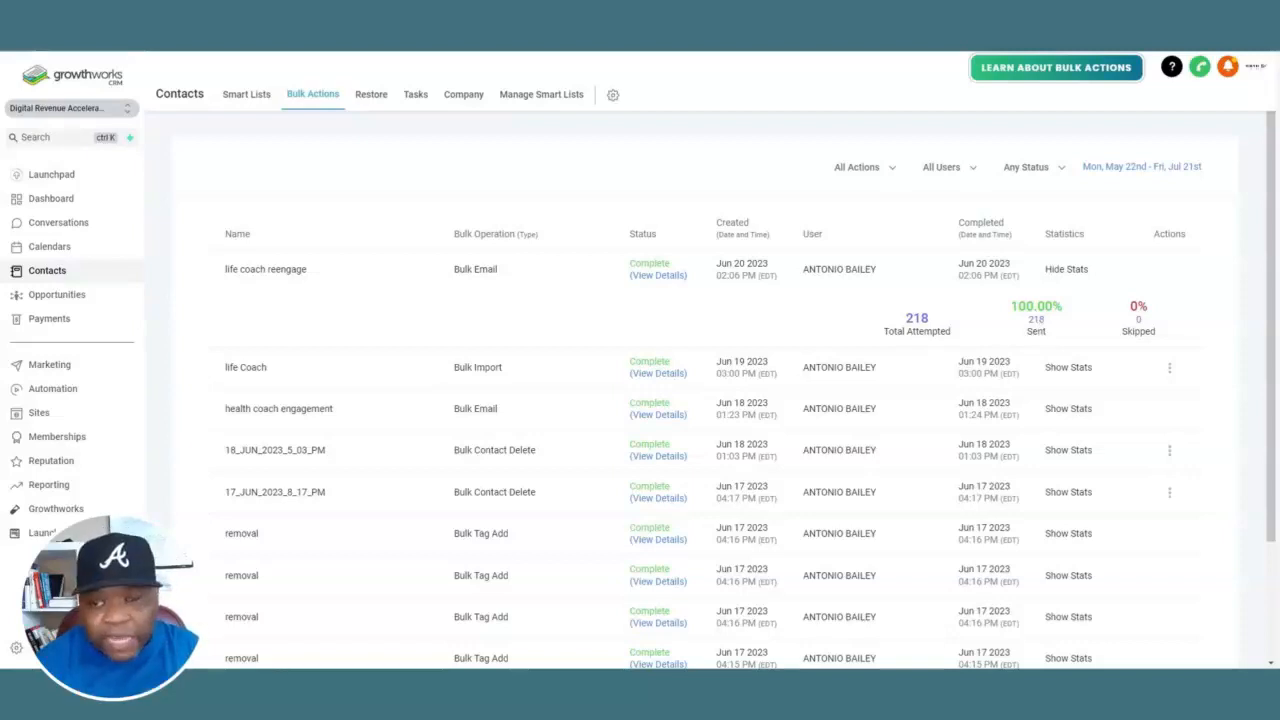
{"action": "left_click", "coordinate": [1036, 319]}
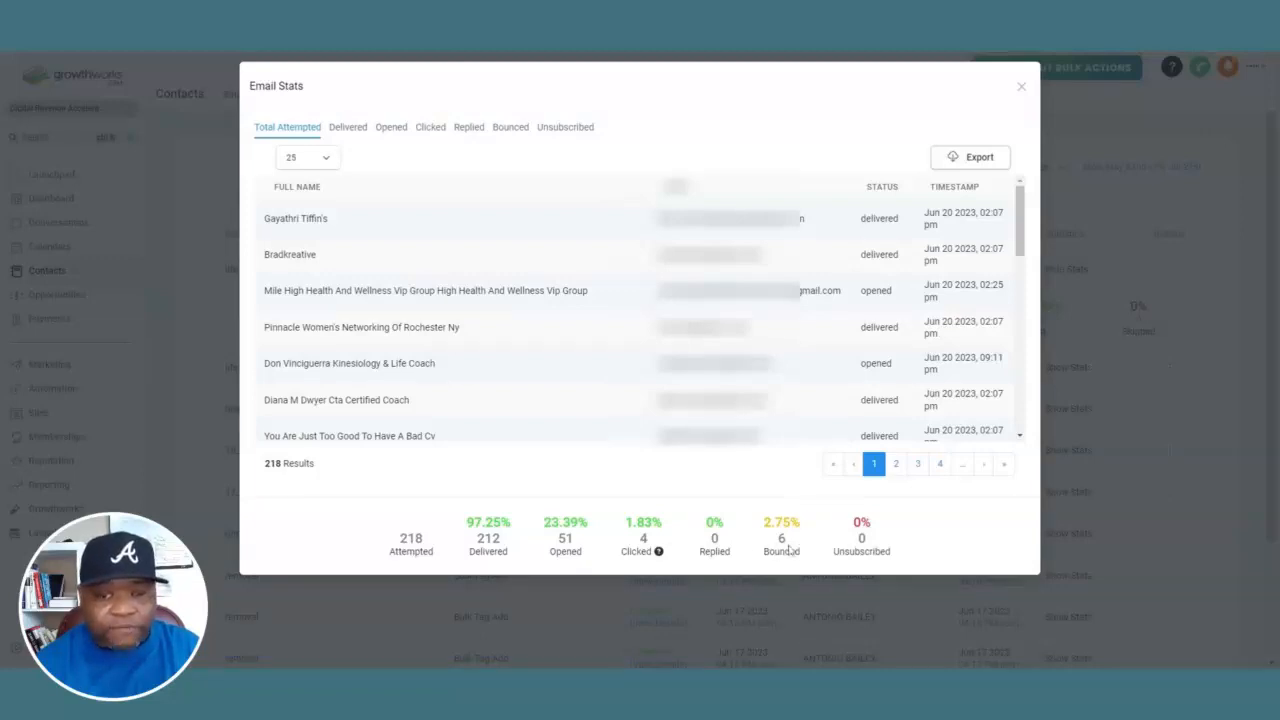
{"action": "left_click", "coordinate": [510, 130]}
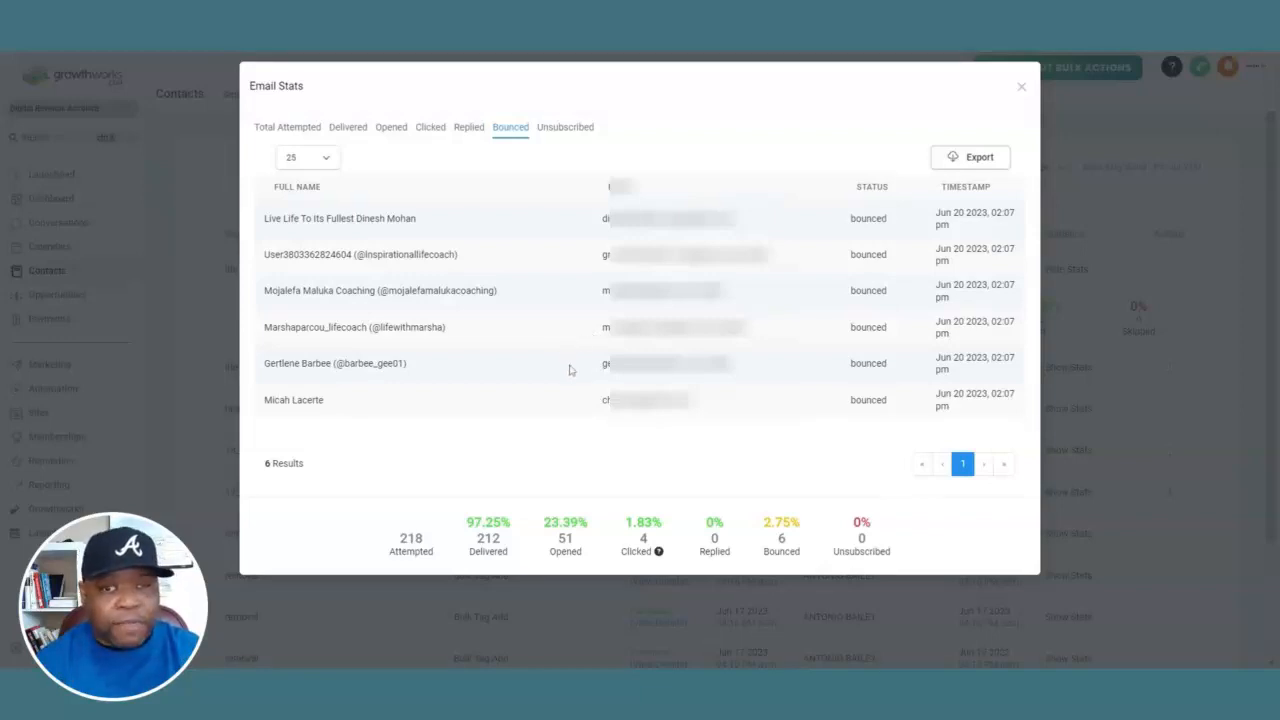
{"action": "left_click", "coordinate": [1021, 88]}
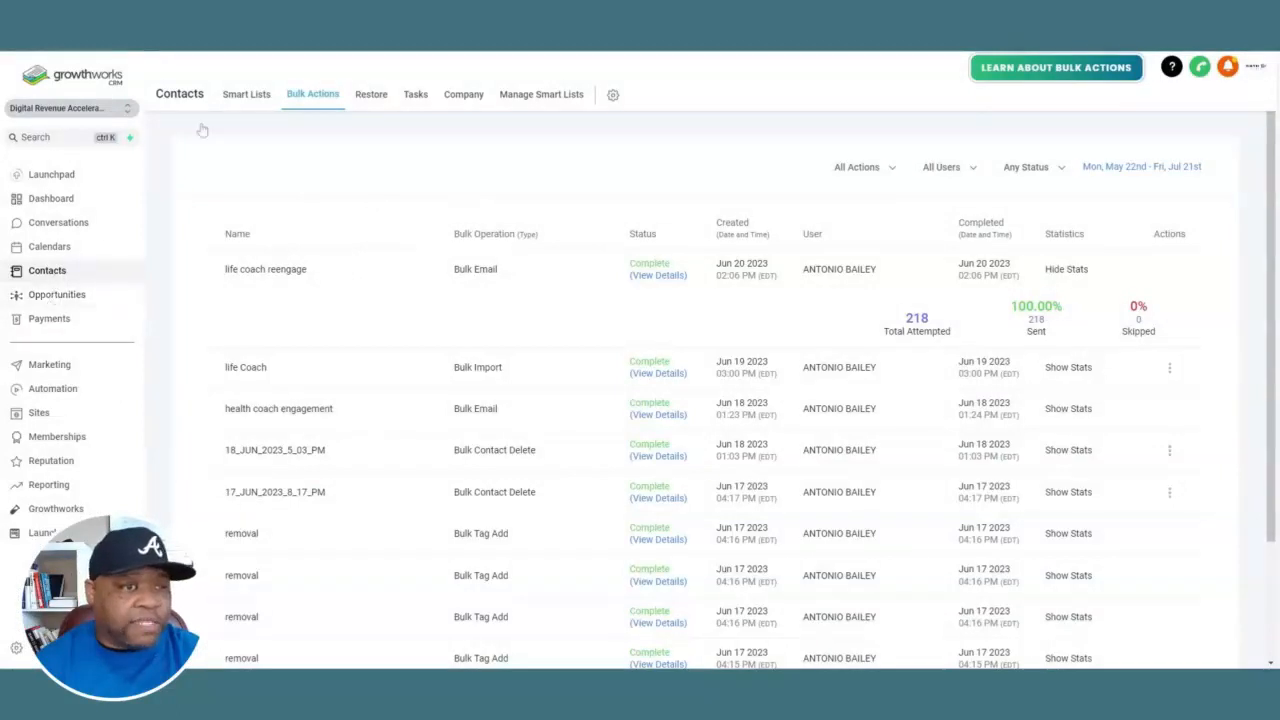
Search contacts for 'live' and tag the 'Live Life To Its Fullest' contact with 'bounced or unsubscribed removal', using action description 'remove from the list'
{"action": "left_click", "coordinate": [245, 96]}
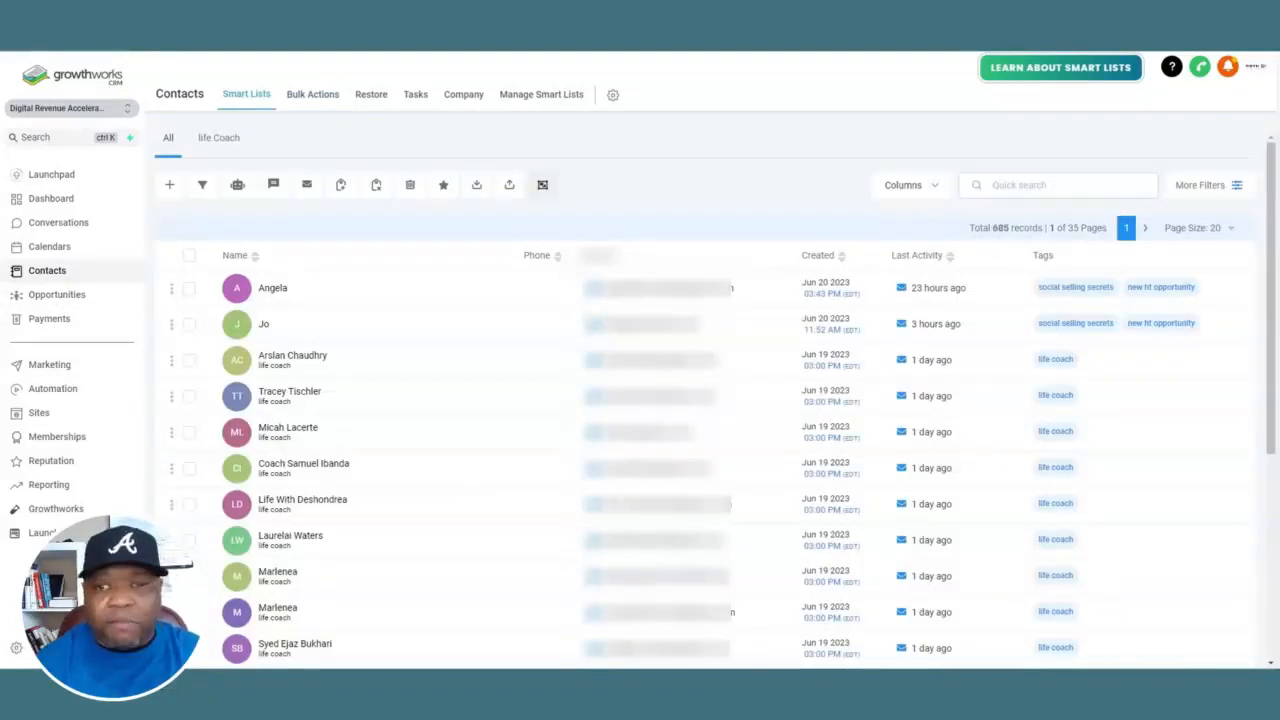
{"action": "left_click", "coordinate": [1058, 186]}
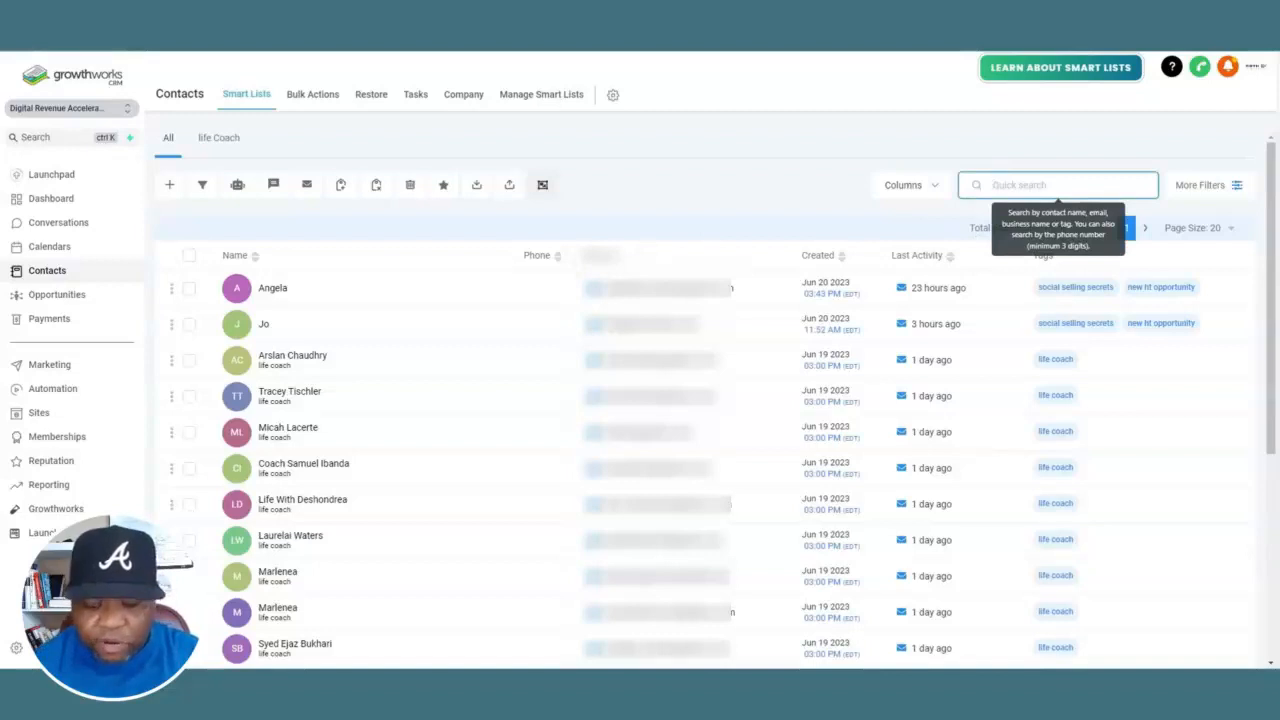
{"action": "type", "text": "live"}
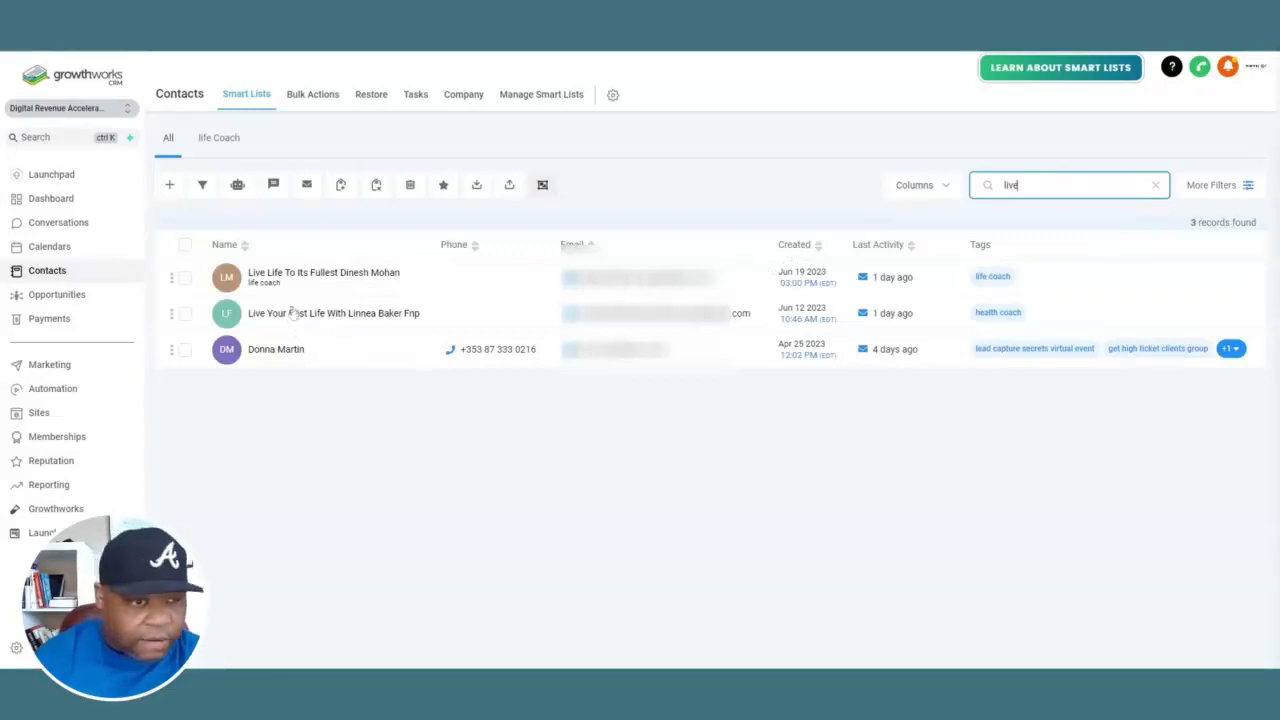
{"action": "left_click", "coordinate": [185, 278]}
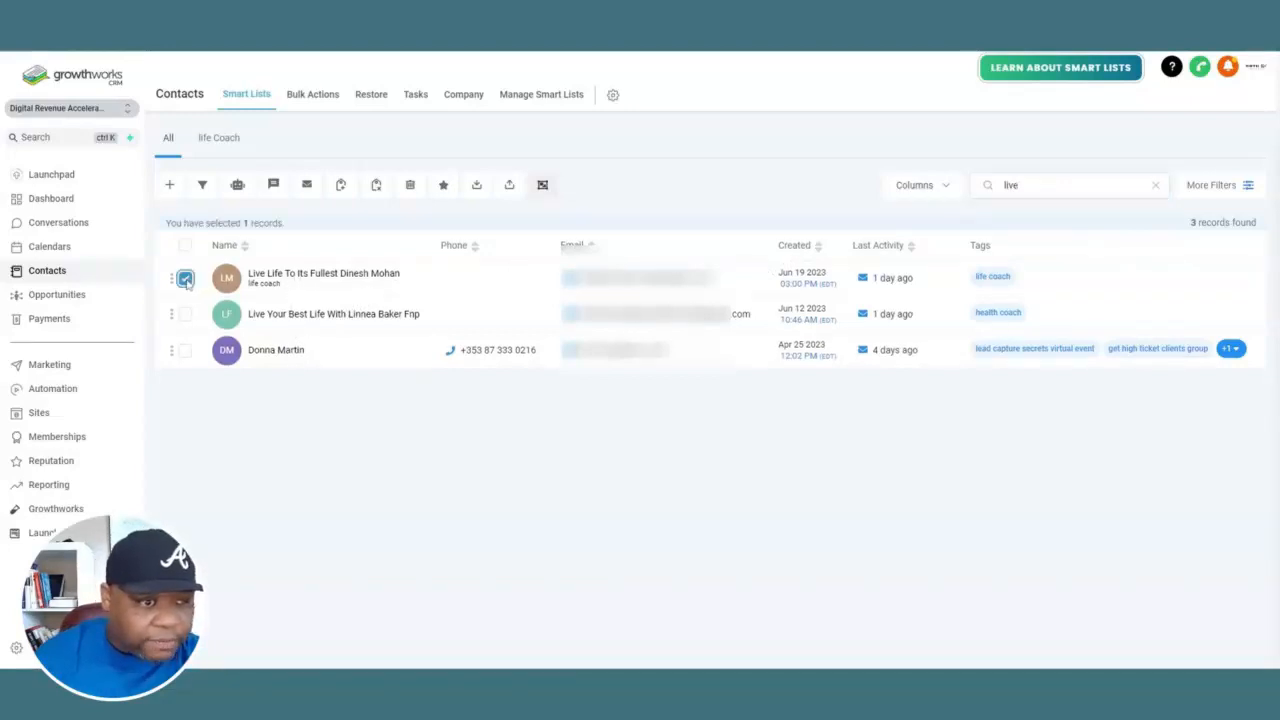
{"action": "left_click", "coordinate": [342, 186]}
{"action": "left_click", "coordinate": [345, 198]}
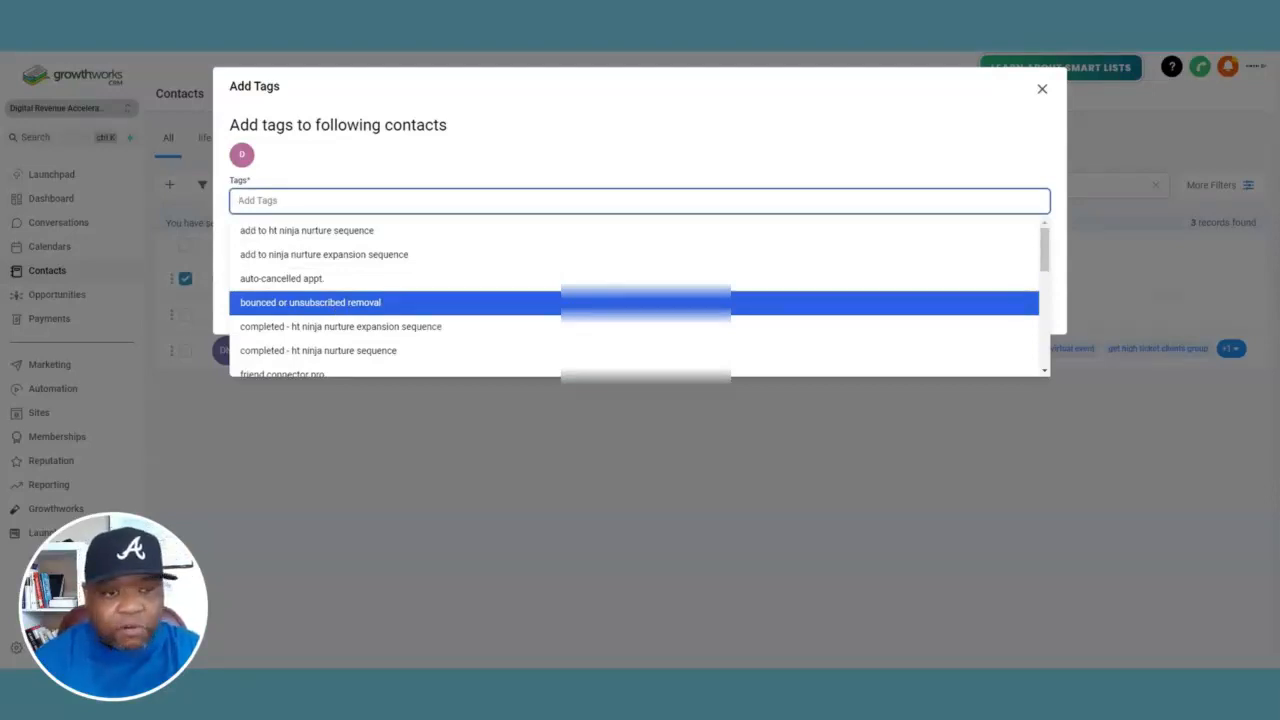
{"action": "left_click", "coordinate": [330, 305]}
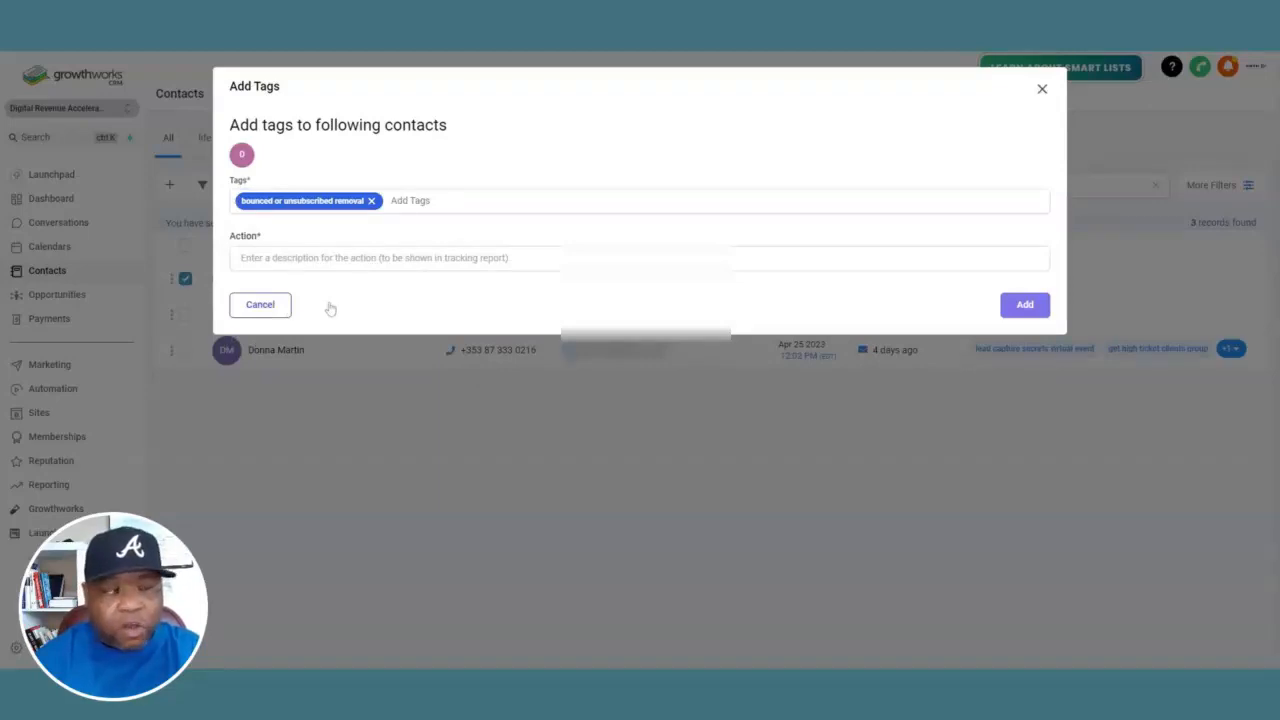
{"action": "left_click", "coordinate": [338, 258]}
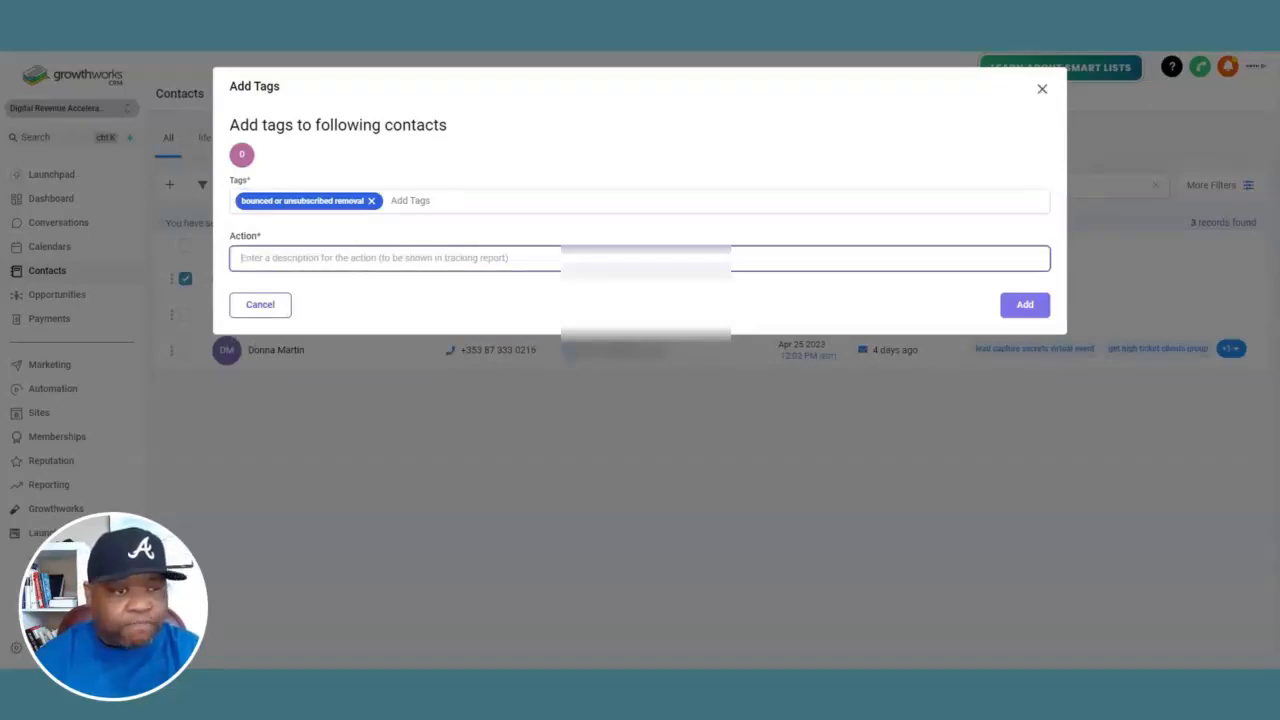
{"action": "type", "text": "remove from"}
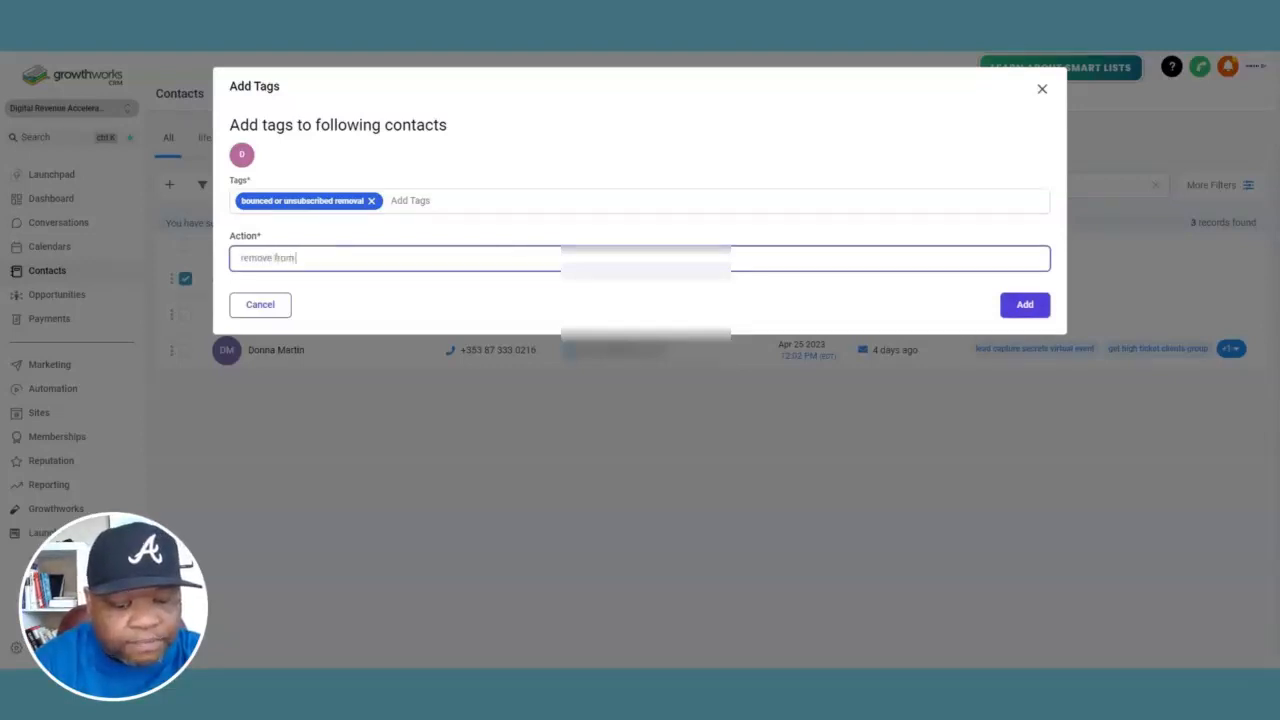
{"action": "type", "text": " the list"}
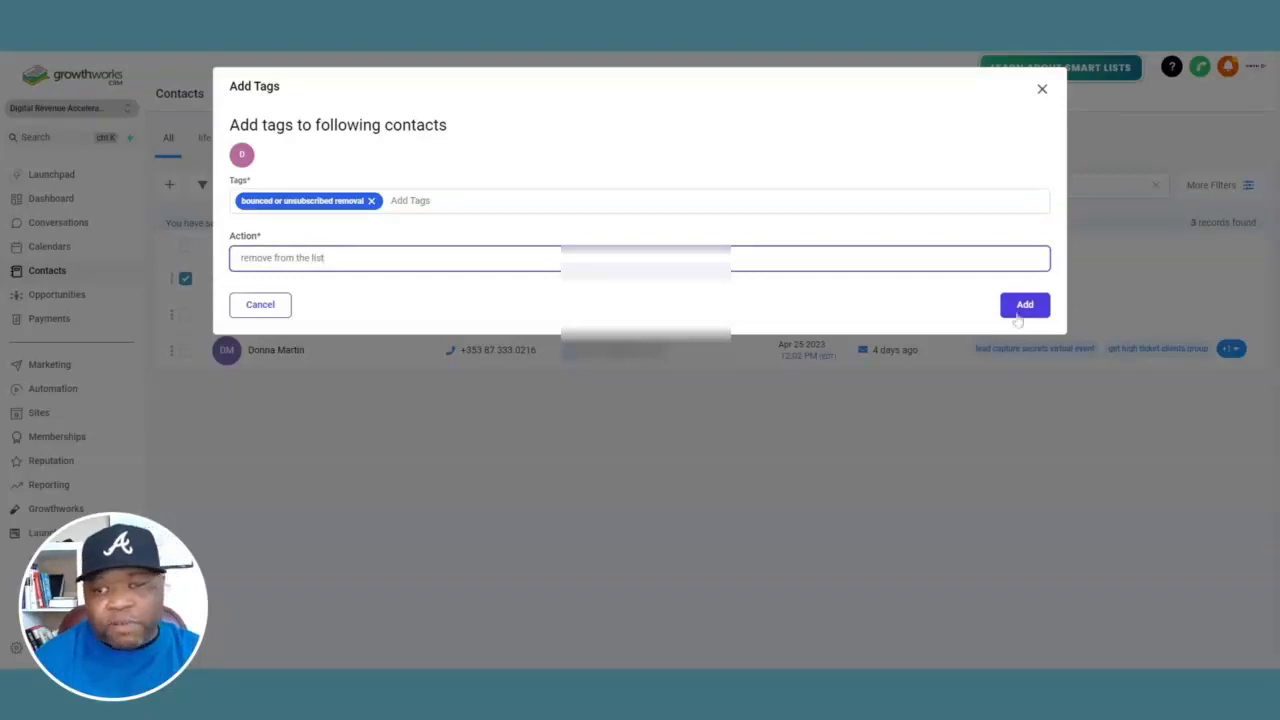
{"action": "triple_click", "coordinate": [273, 257]}
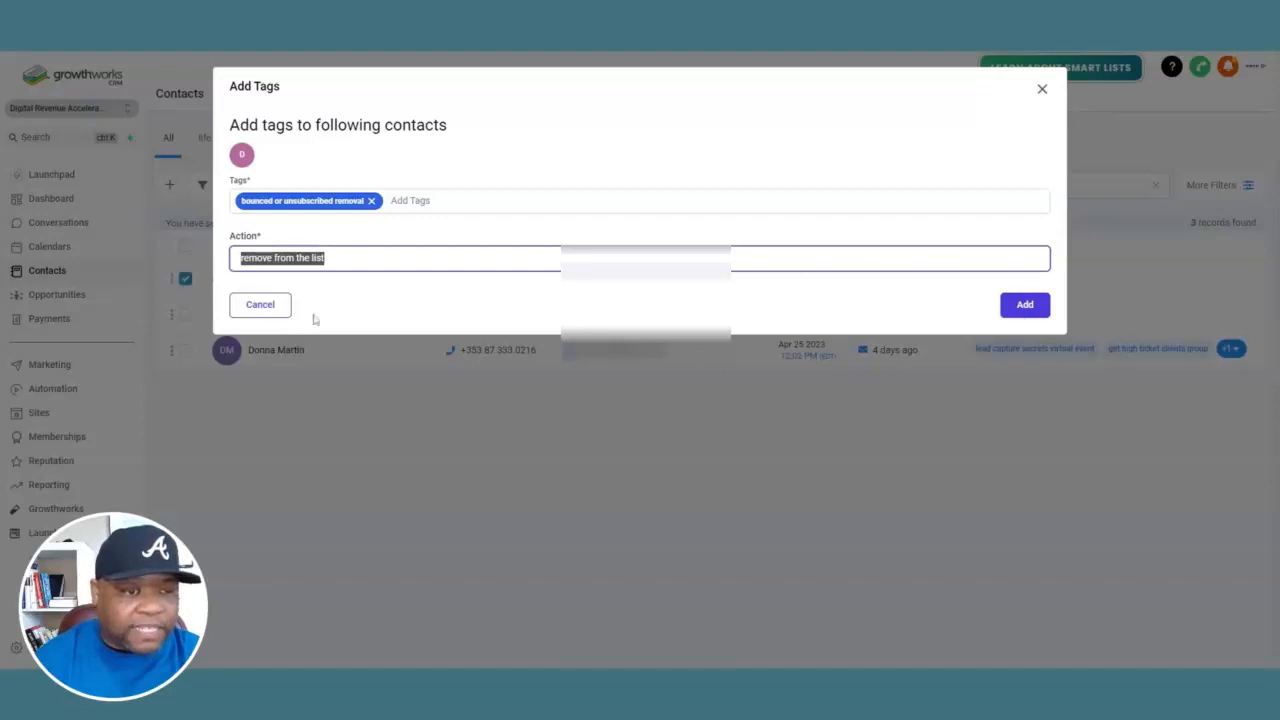
{"action": "left_click", "coordinate": [1017, 309]}
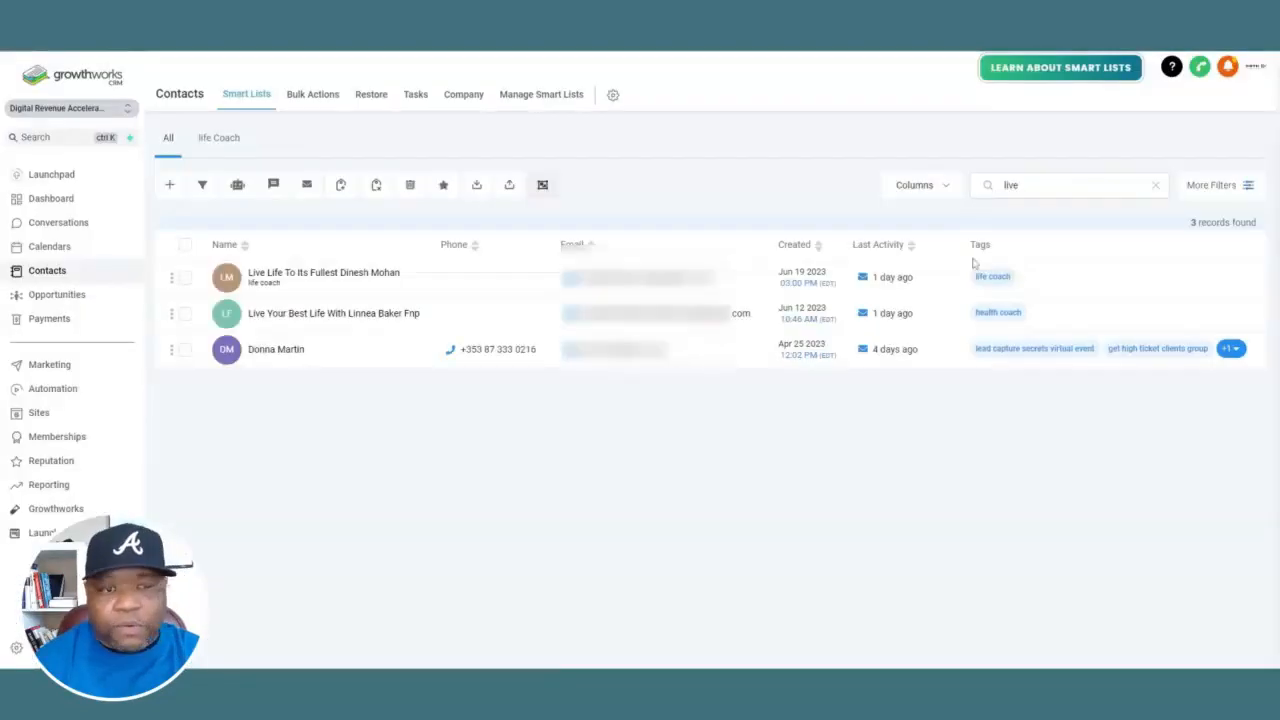
Search contacts for 'user' and tag the matching life coach contact with 'bounced or unsubscribed removal', using action description 'remove from the list'
{"action": "double_click", "coordinate": [1011, 185]}
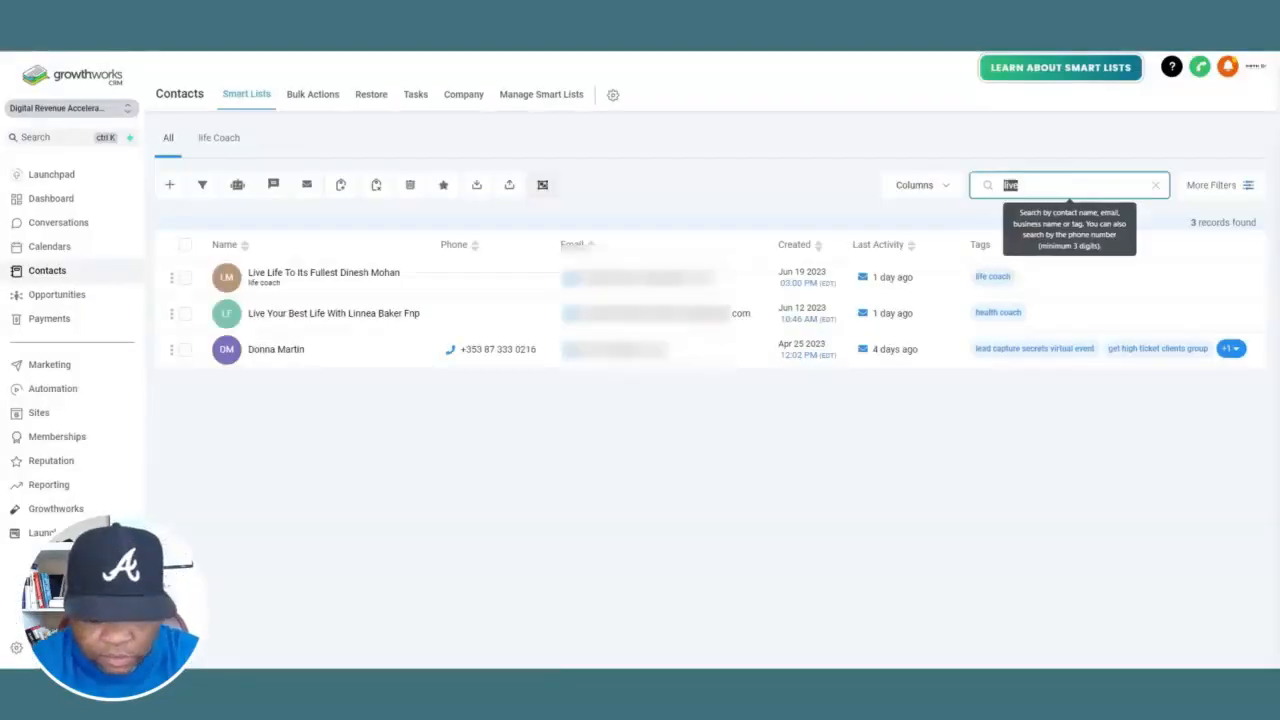
{"action": "type", "text": "user"}
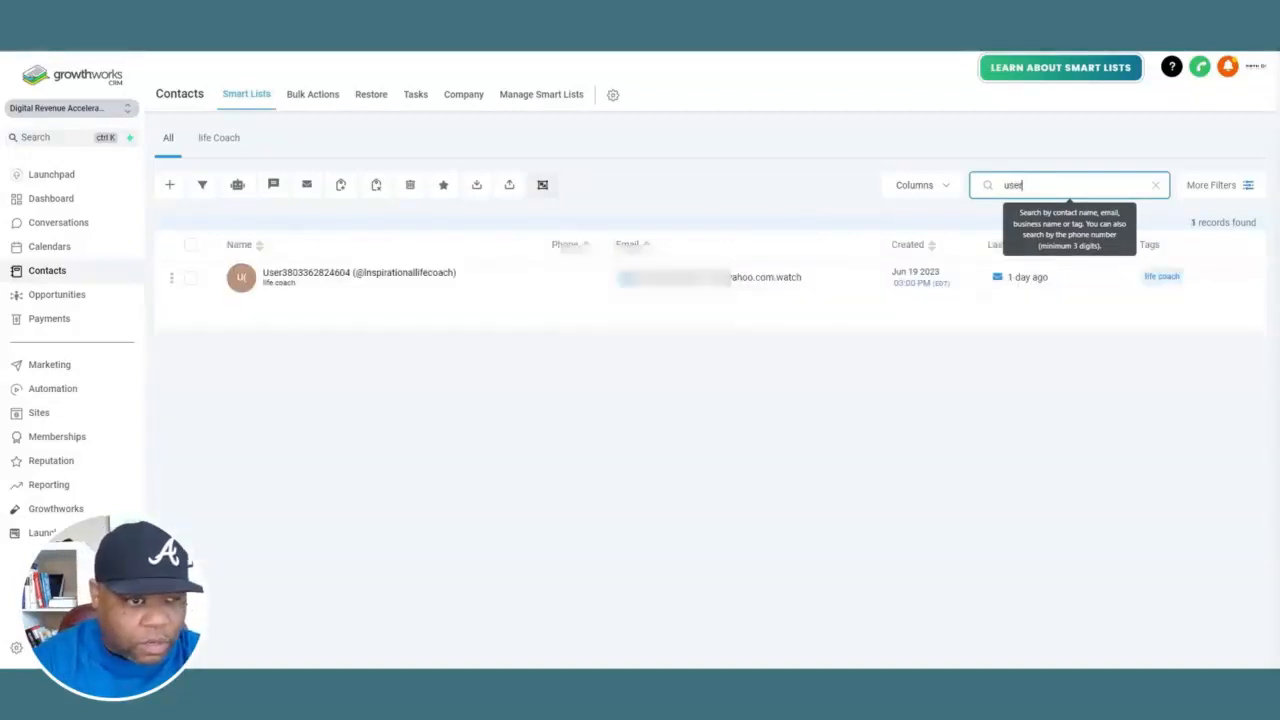
{"action": "left_click", "coordinate": [189, 279]}
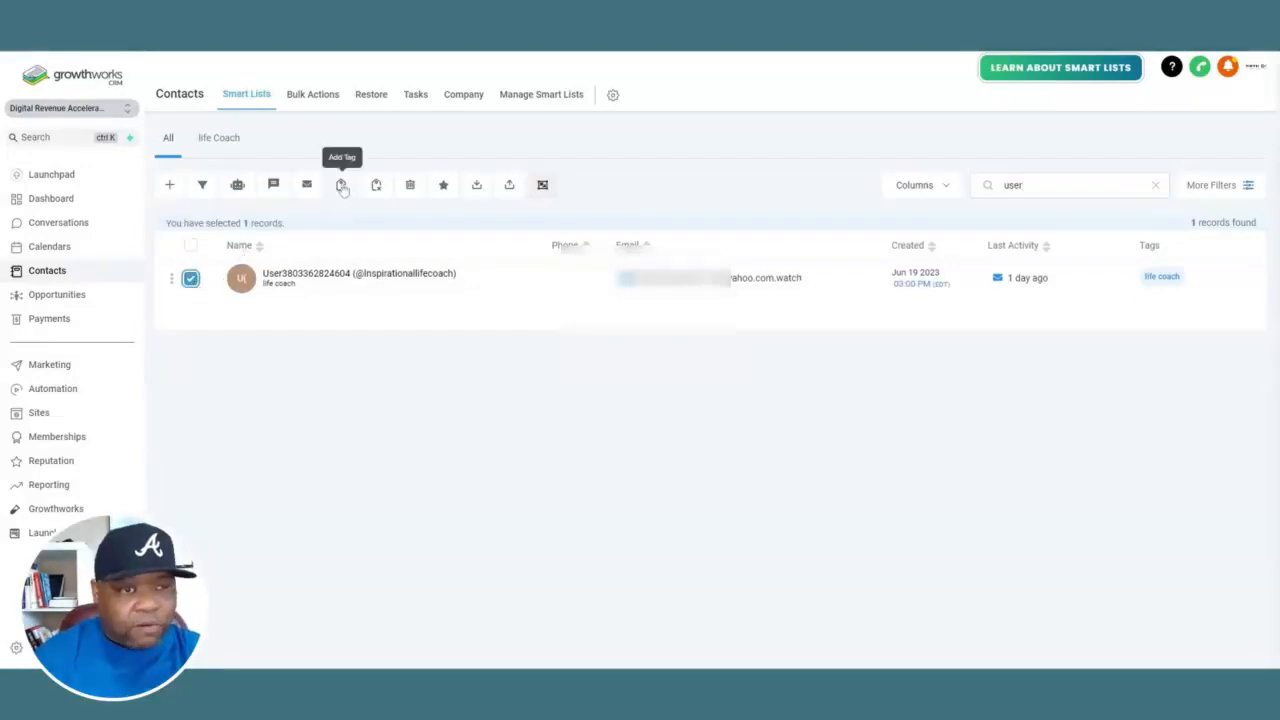
{"action": "left_click", "coordinate": [342, 186]}
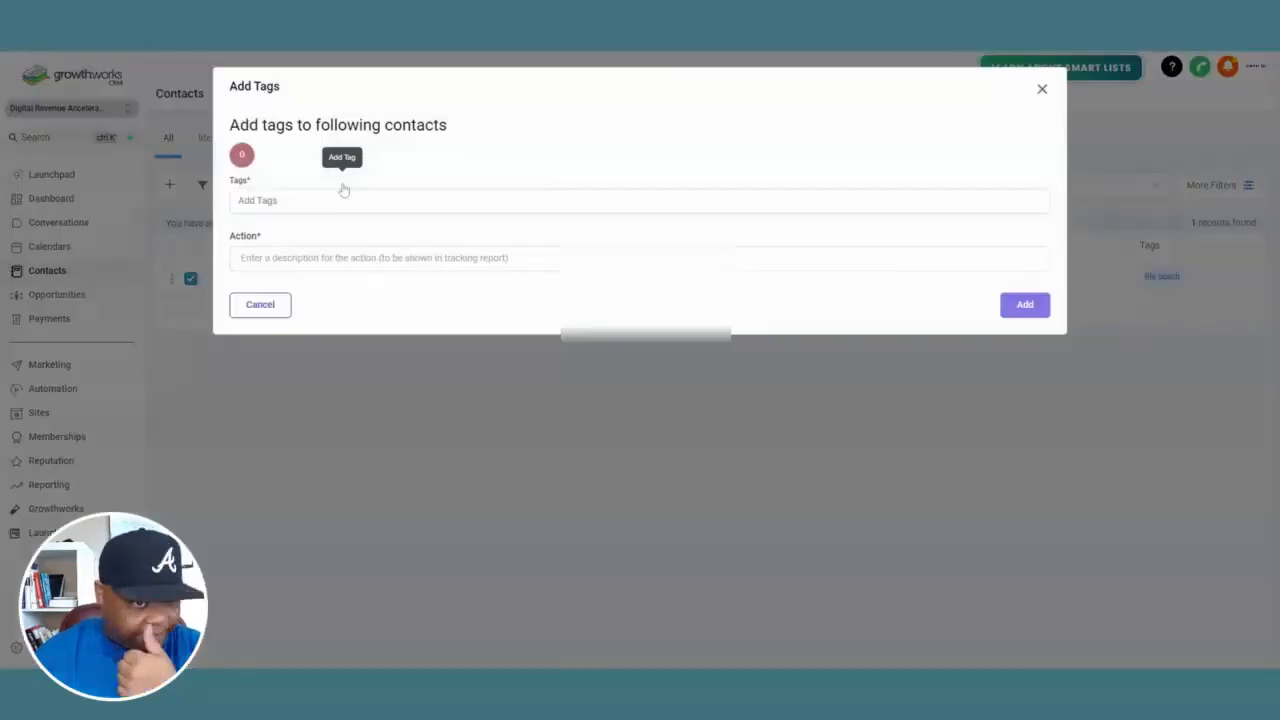
{"action": "left_click", "coordinate": [300, 200]}
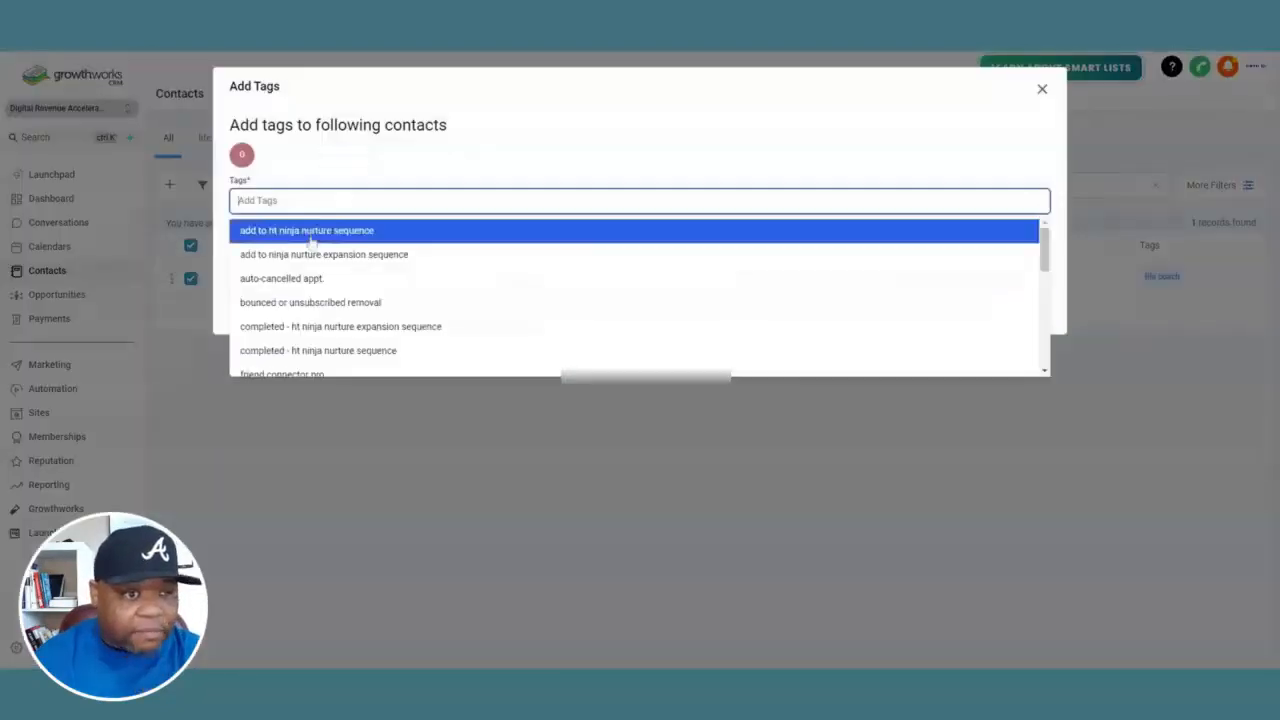
{"action": "left_click", "coordinate": [313, 303]}
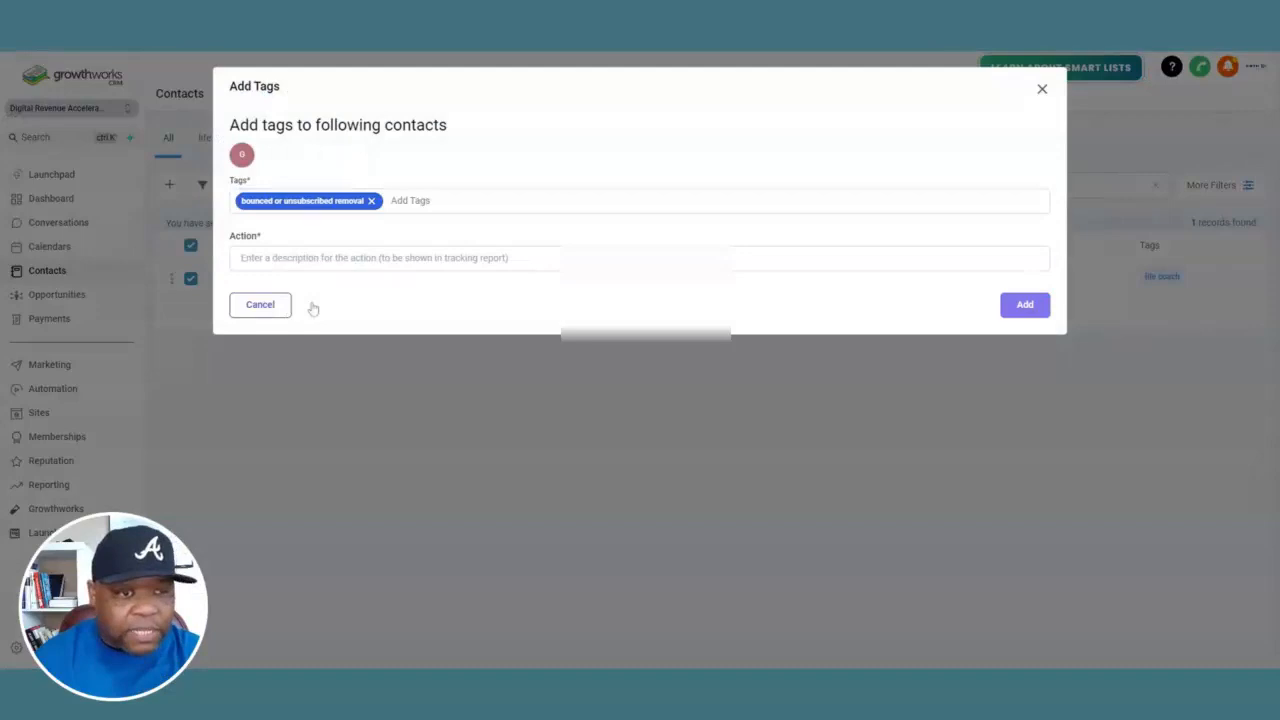
{"action": "left_click", "coordinate": [319, 259]}
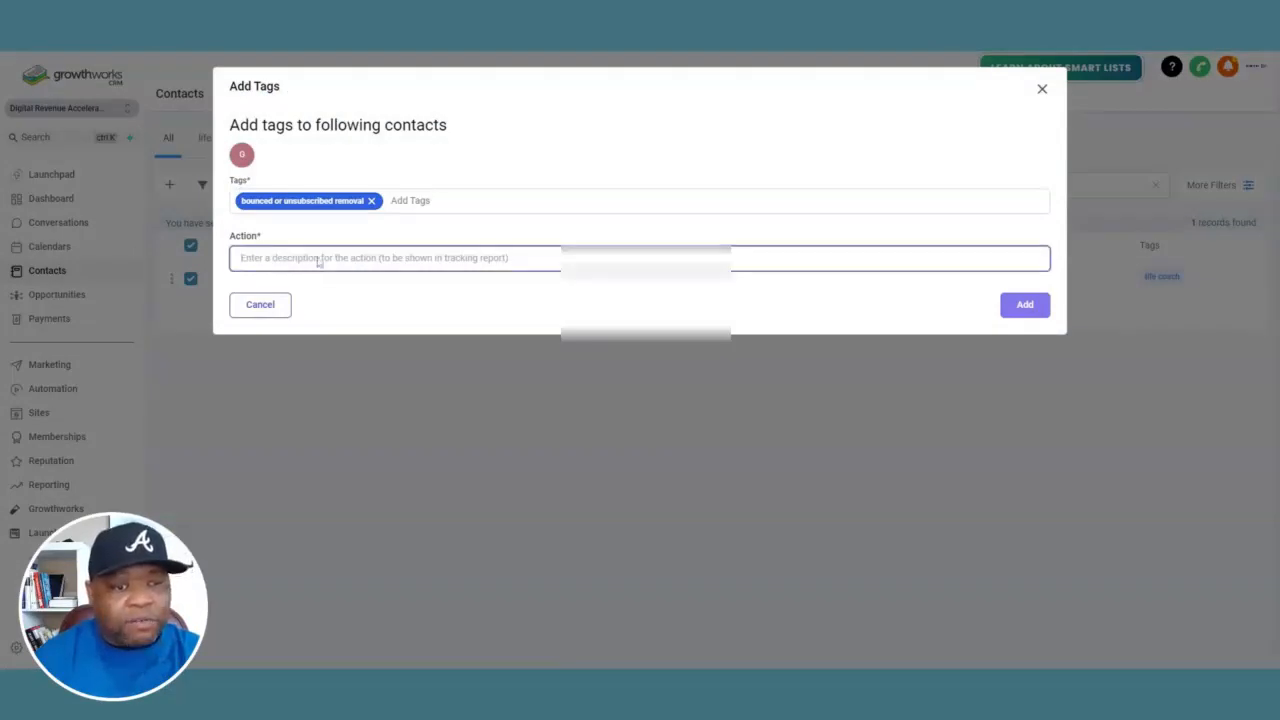
{"action": "type", "text": "remove from the list"}
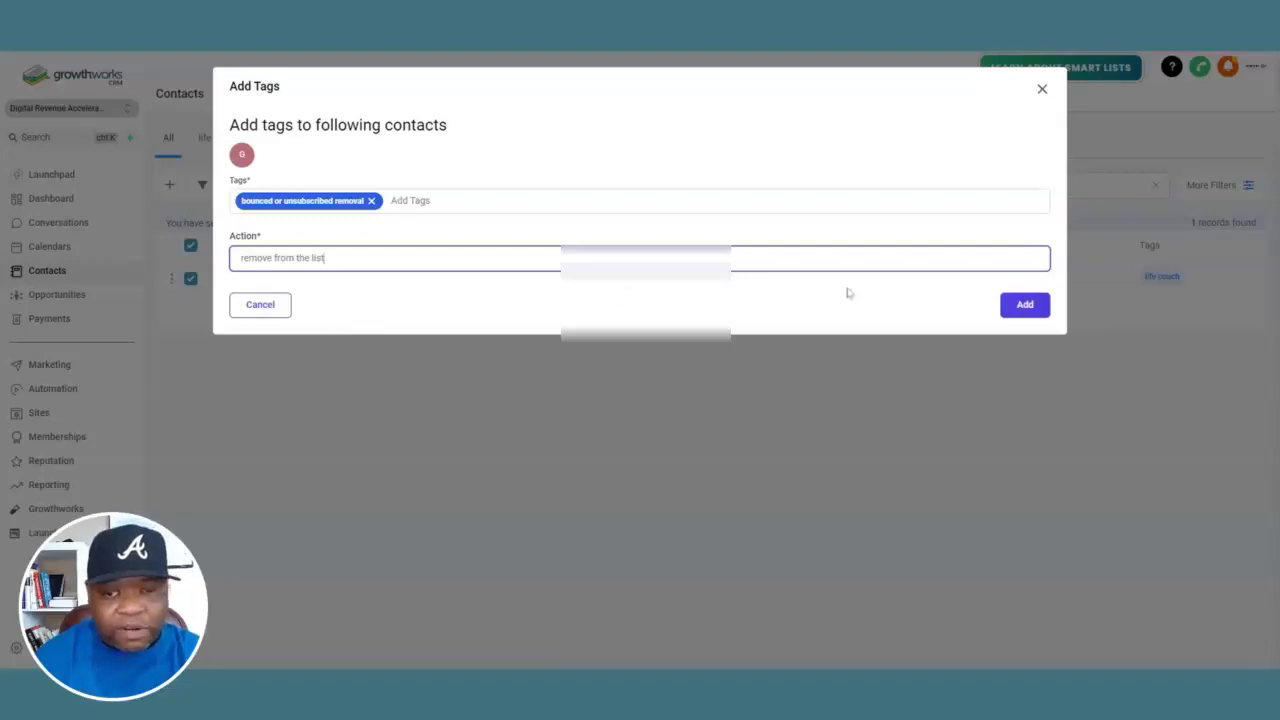
{"action": "left_click", "coordinate": [1027, 313]}
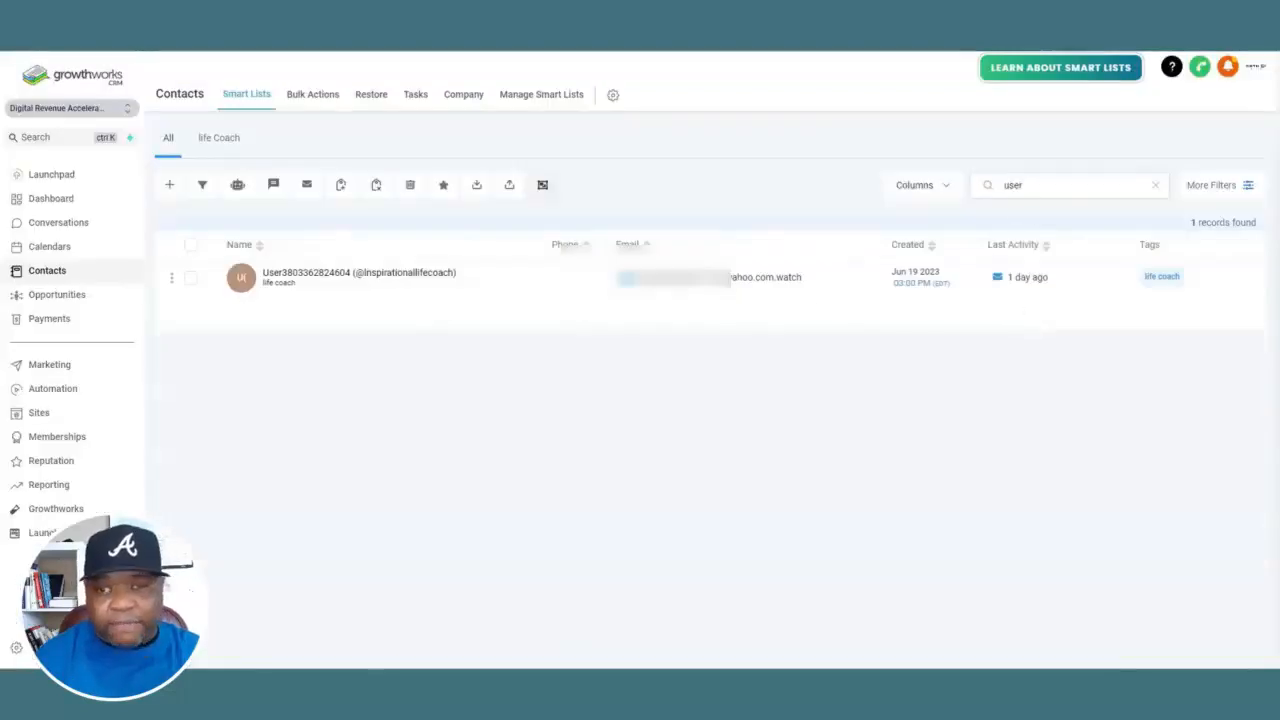
Search contacts for a bounced recipient's first name and tag the matching contact with 'bounced or unsubscribed removal', using action description 'remove from the list'
{"action": "double_click", "coordinate": [1014, 186]}
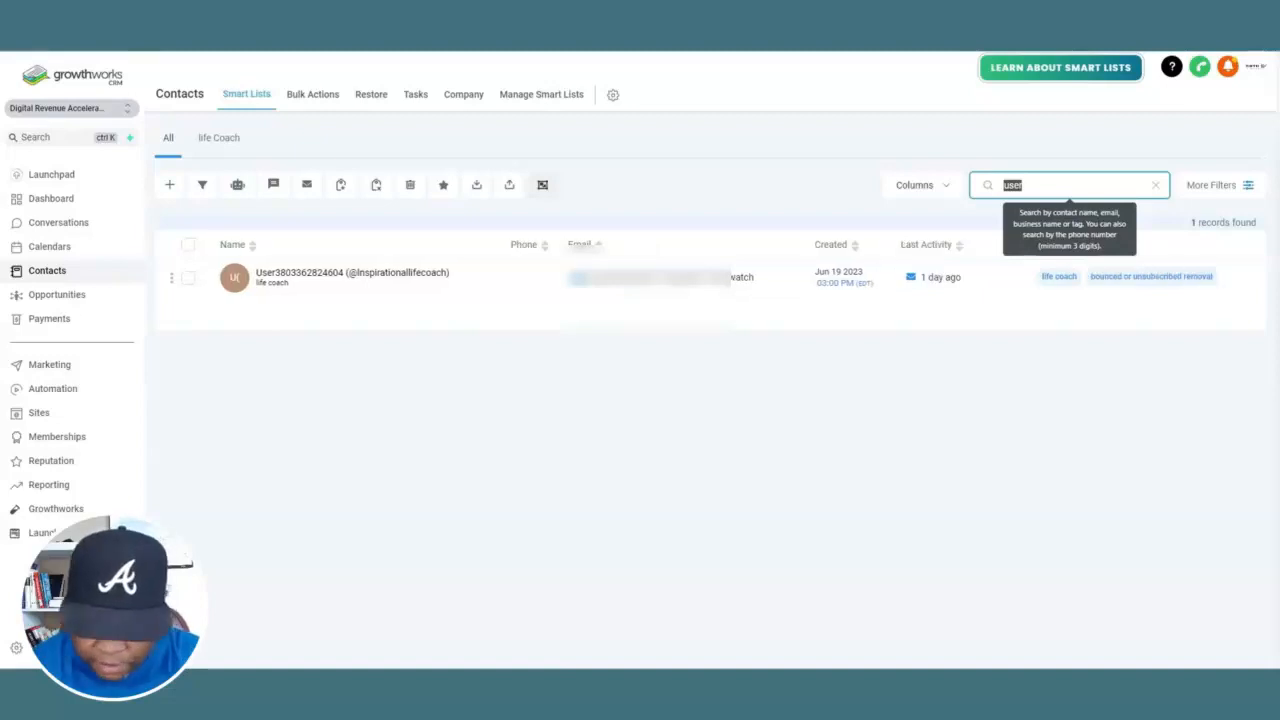
{"action": "type", "text": "mo"}
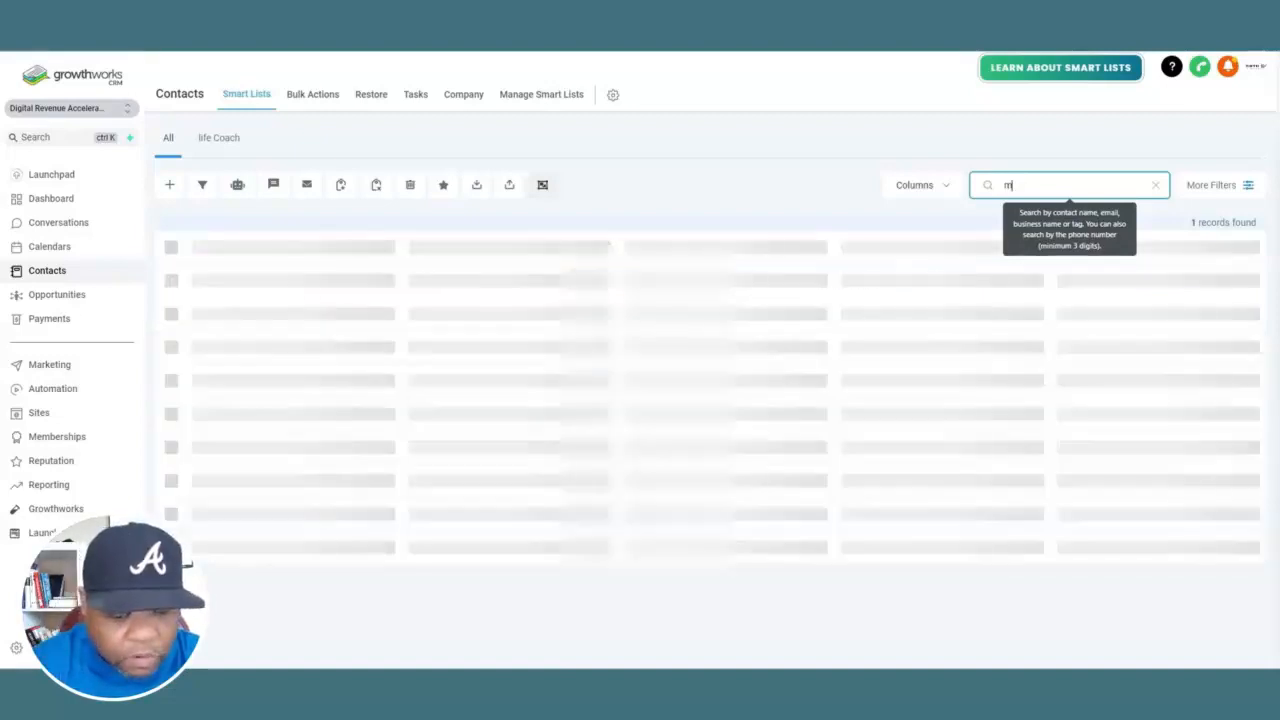
{"action": "type", "text": "g"}
{"action": "double_click", "coordinate": [1014, 186]}
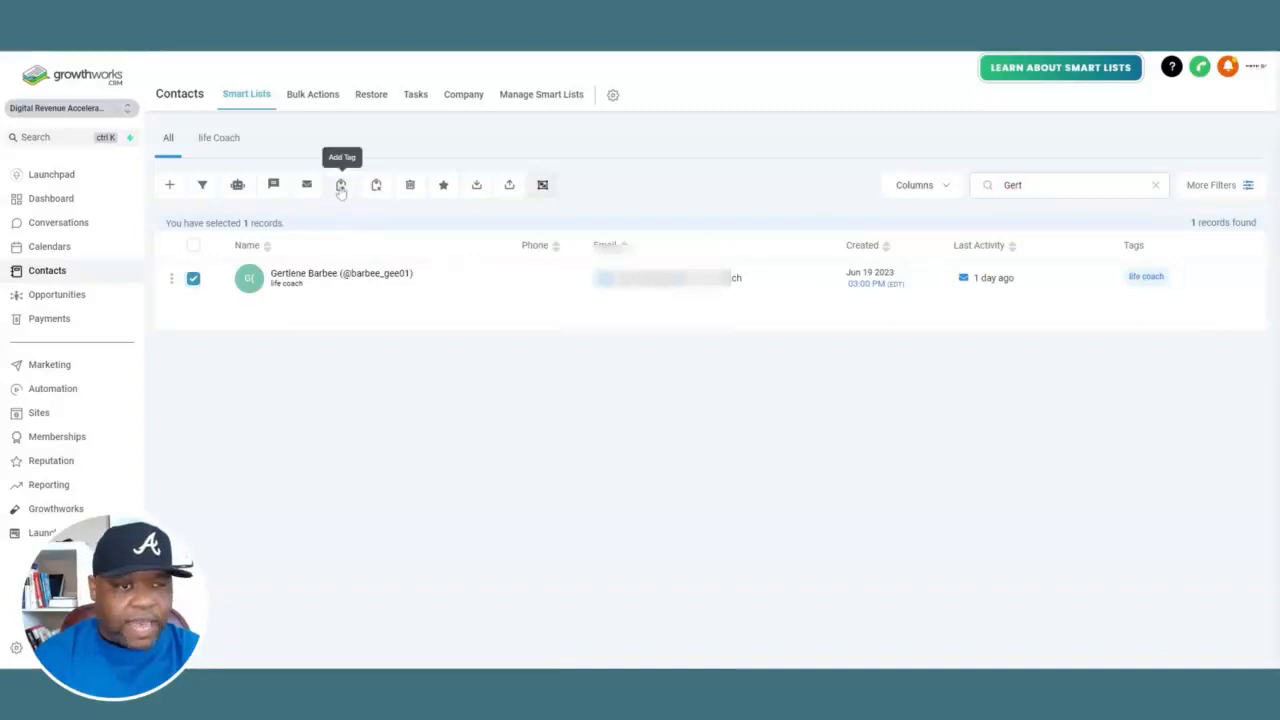
{"action": "left_click", "coordinate": [340, 186]}
{"action": "left_click", "coordinate": [342, 200]}
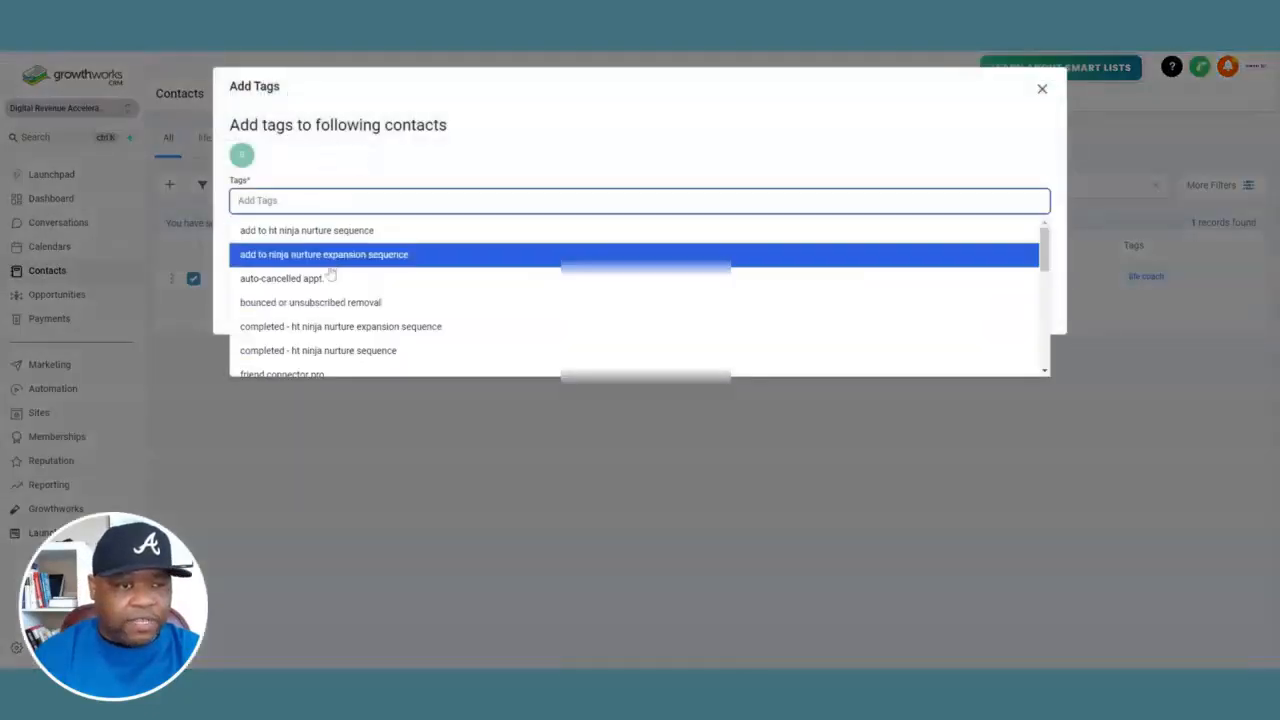
{"action": "left_click", "coordinate": [331, 302]}
{"action": "left_click", "coordinate": [345, 258]}
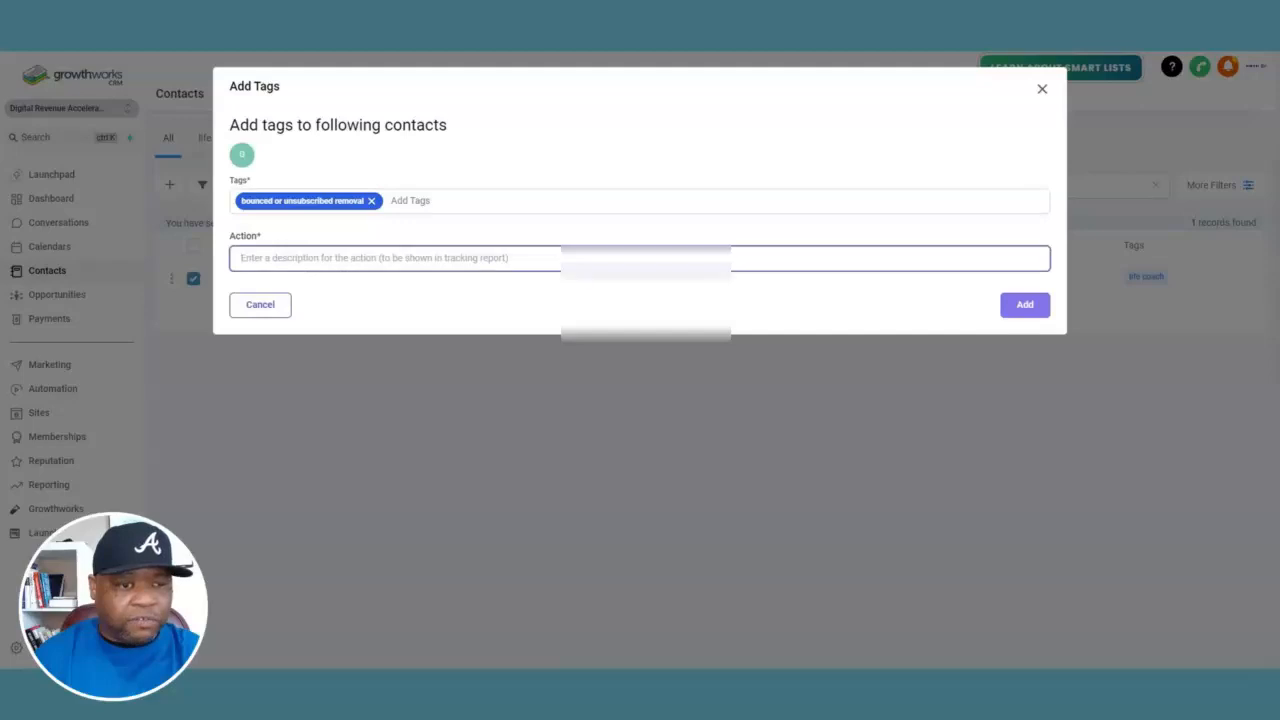
{"action": "type", "text": "remove from the list"}
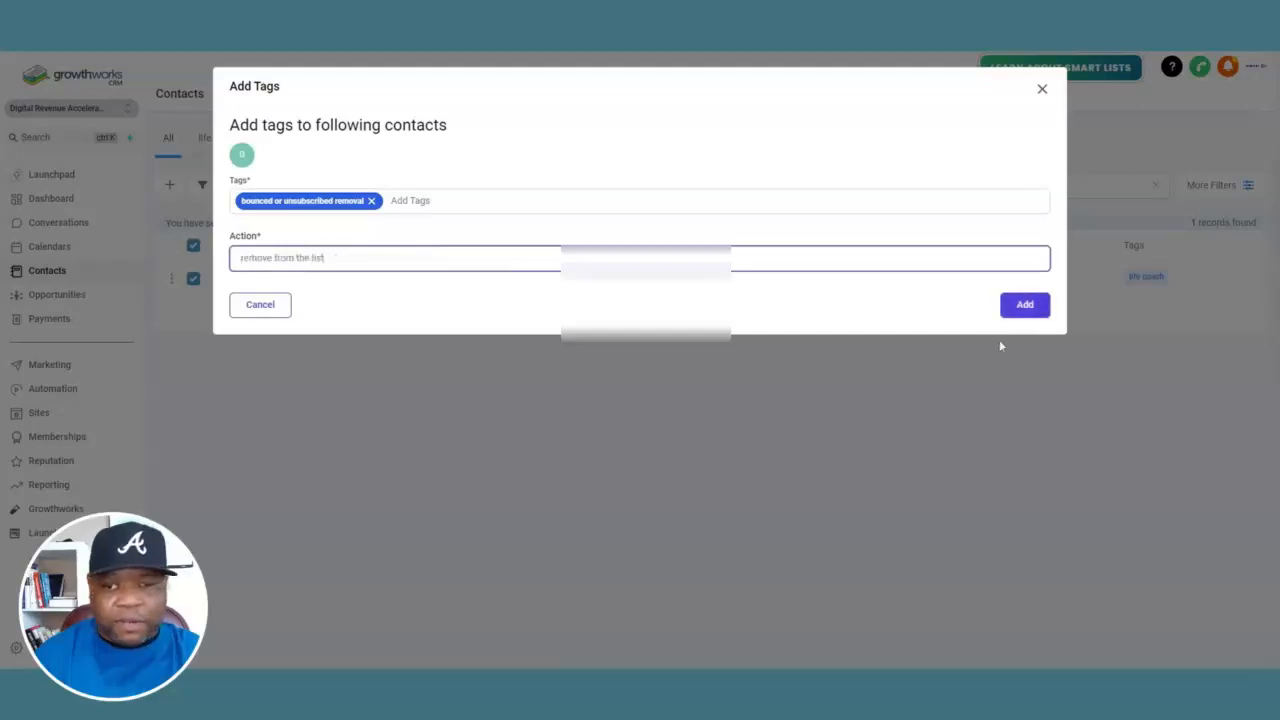
{"action": "left_click", "coordinate": [1025, 305]}
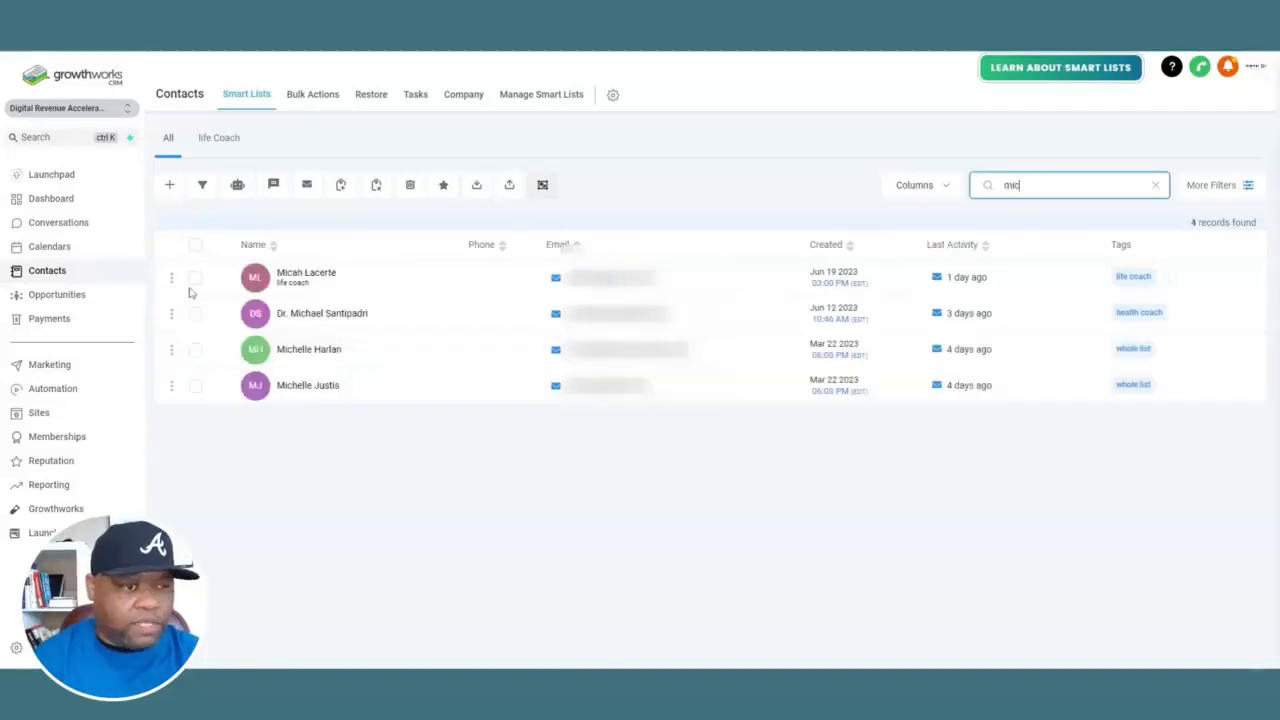
Search contacts for 'mic' and tag the life coach match with 'bounced or unsubscribed removal', using action description 'remove from the list'
{"action": "left_click", "coordinate": [195, 279]}
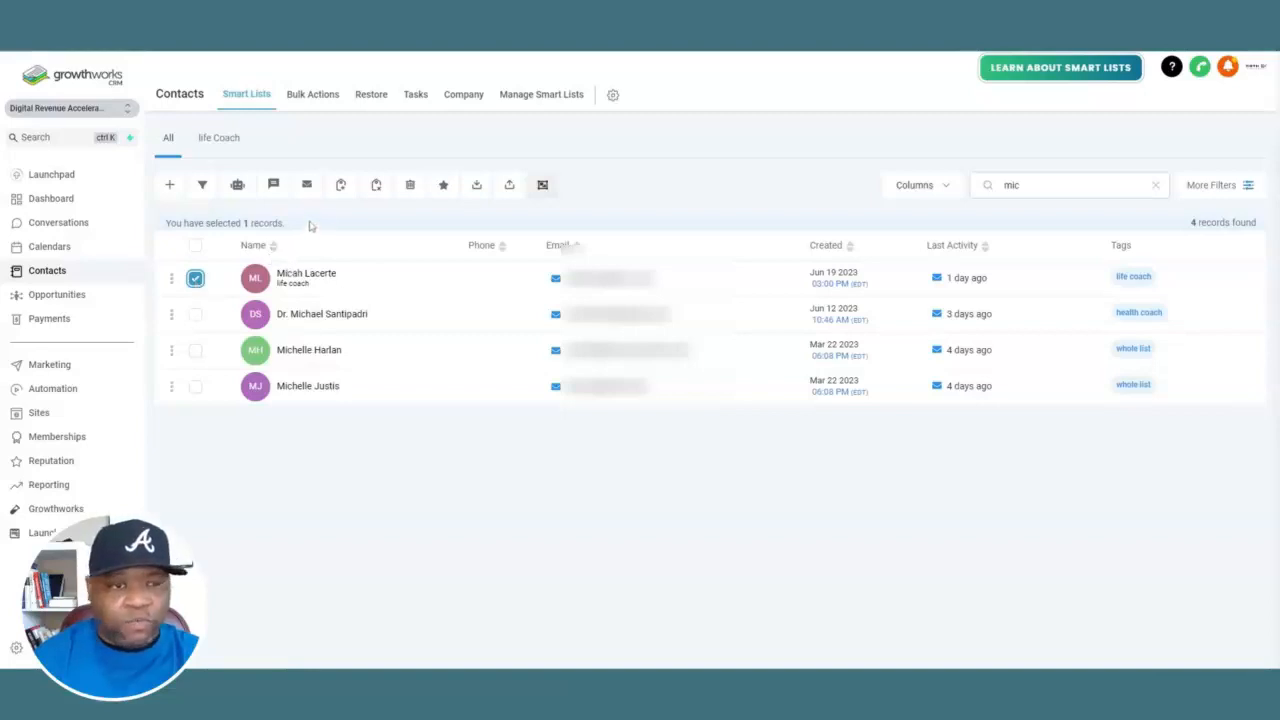
{"action": "left_click", "coordinate": [341, 186]}
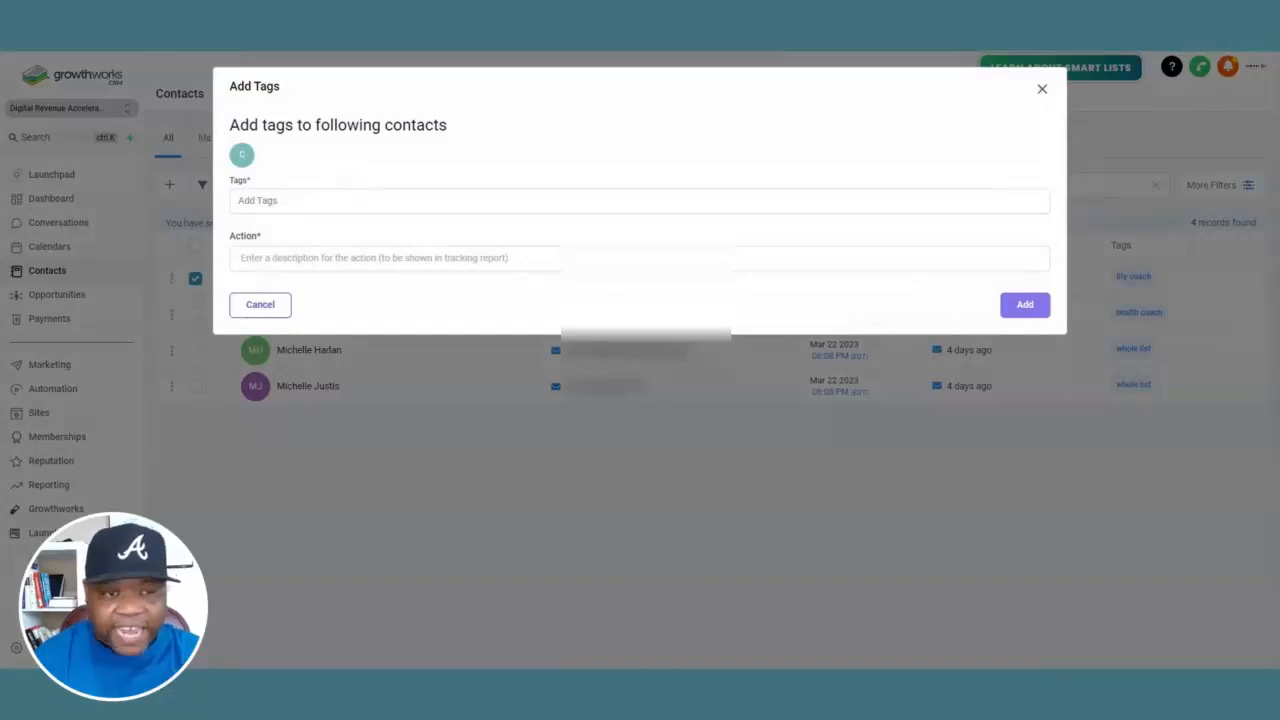
{"action": "left_click", "coordinate": [345, 201]}
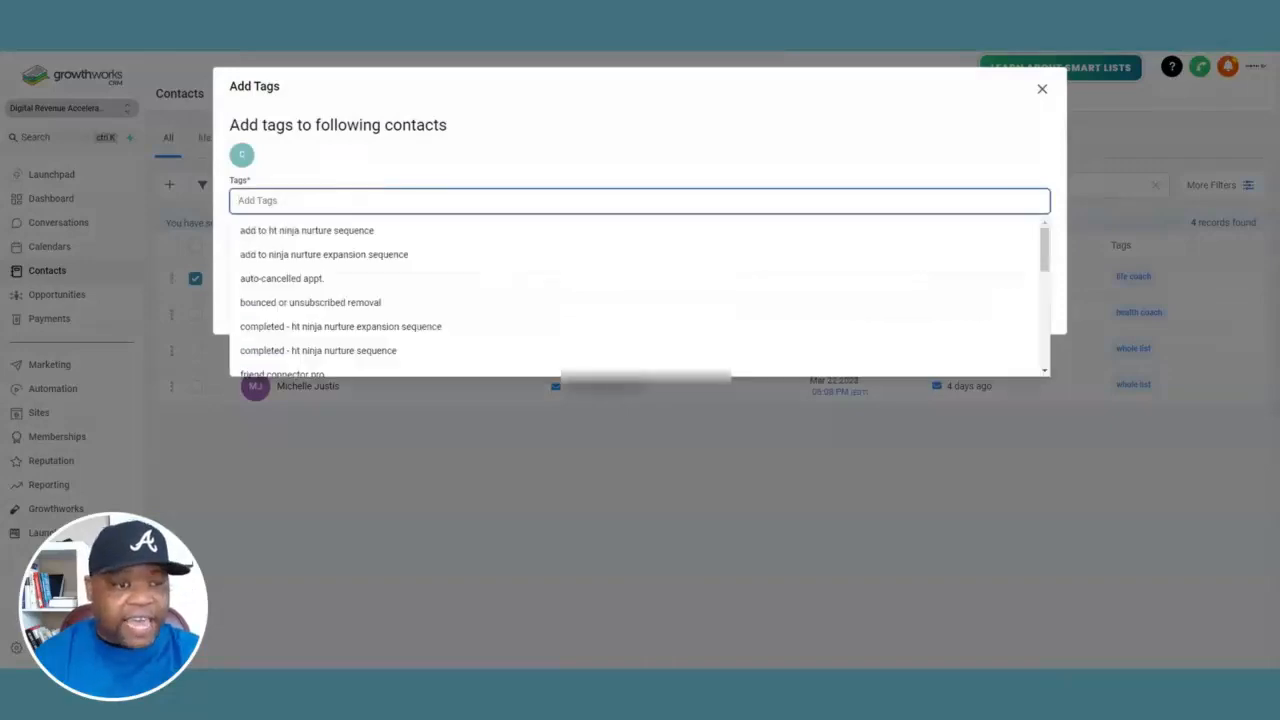
{"action": "left_click", "coordinate": [311, 303]}
{"action": "left_click", "coordinate": [336, 259]}
{"action": "type", "text": "remove from the list"}
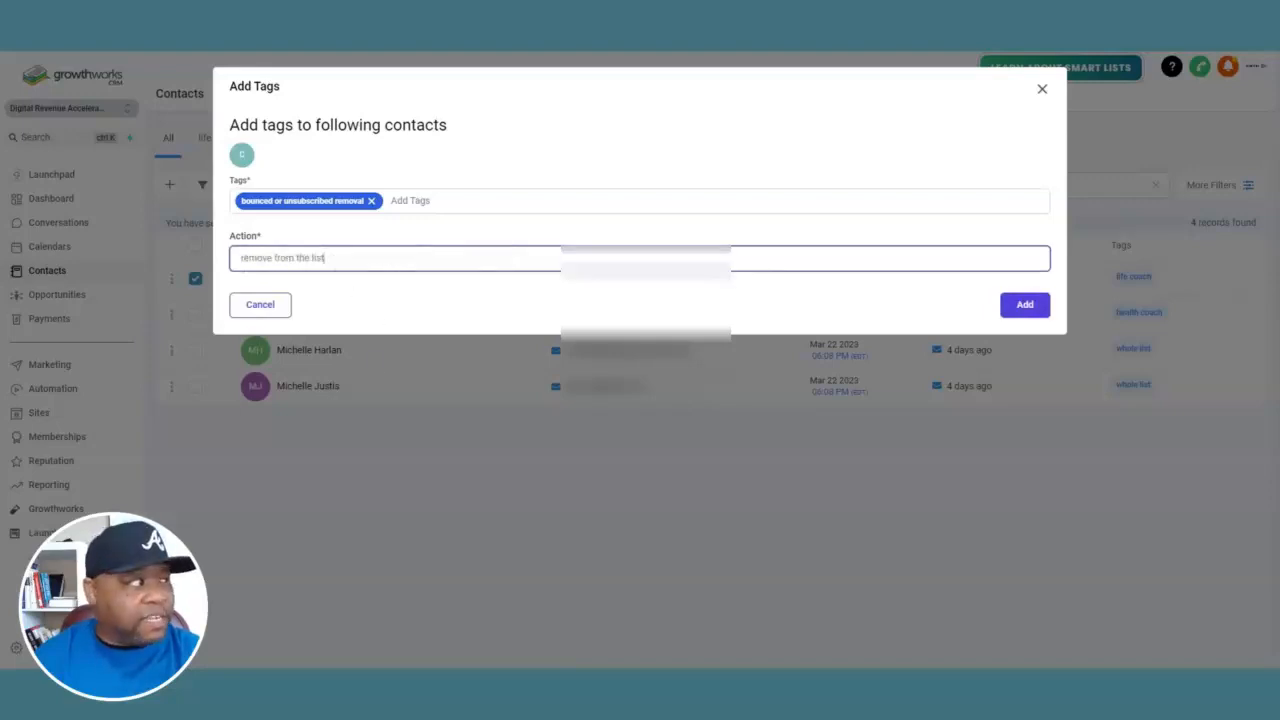
{"action": "left_click", "coordinate": [1014, 313]}
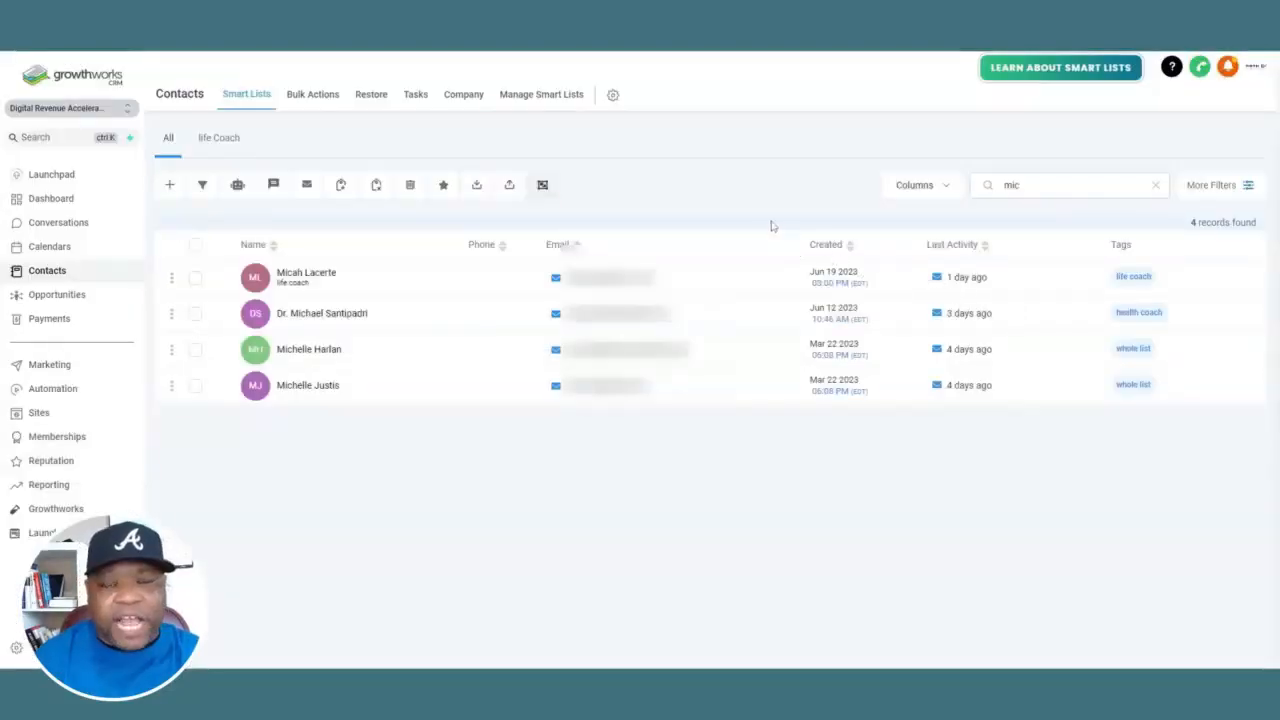
Clear the contact search and filter the list with 'bounce' to find the contacts tagged 'bounced or unsubscribed removal'
{"action": "double_click", "coordinate": [1011, 185]}
{"action": "key", "text": "BackSpace"}
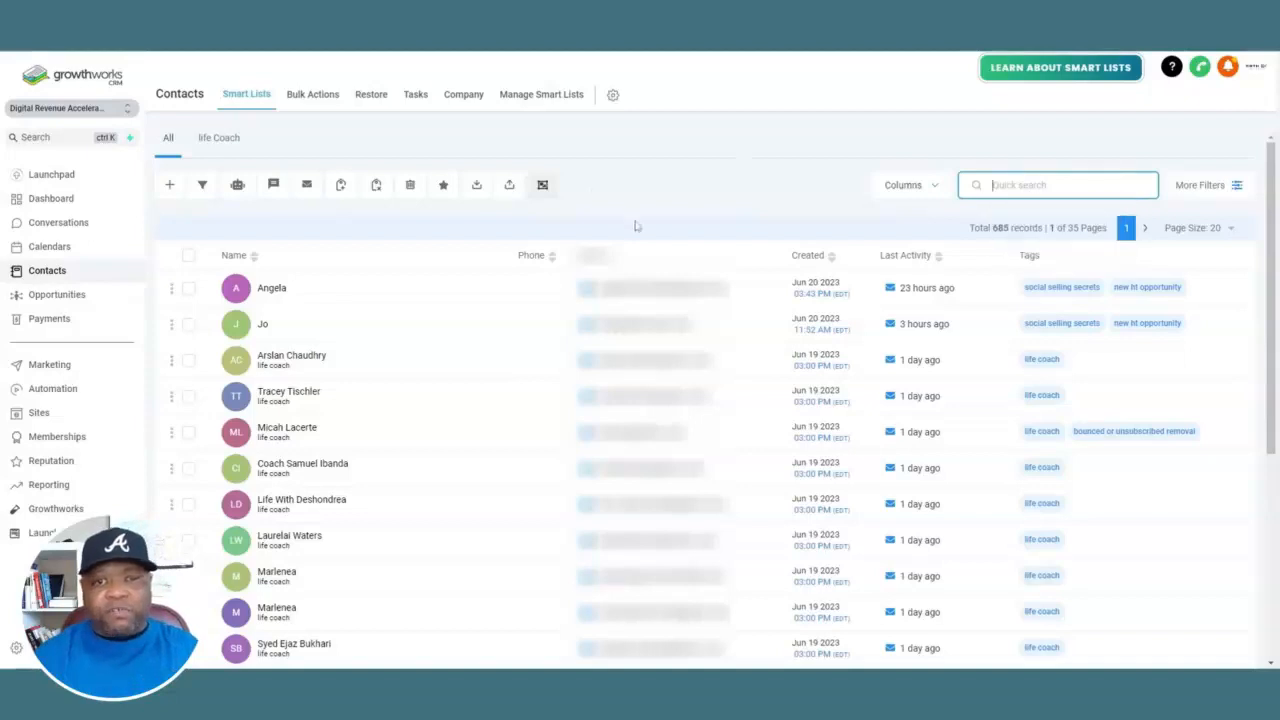
{"action": "left_click", "coordinate": [720, 222]}
{"action": "left_click", "coordinate": [1040, 182]}
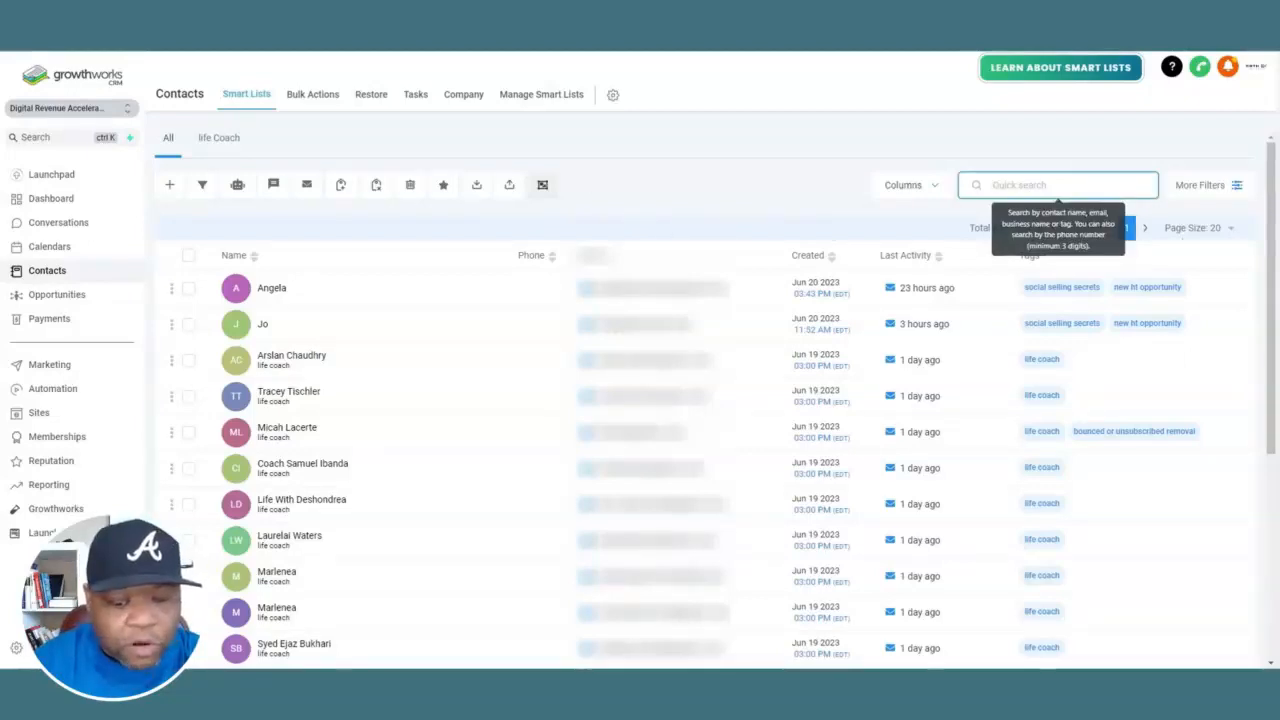
{"action": "type", "text": "bounce"}
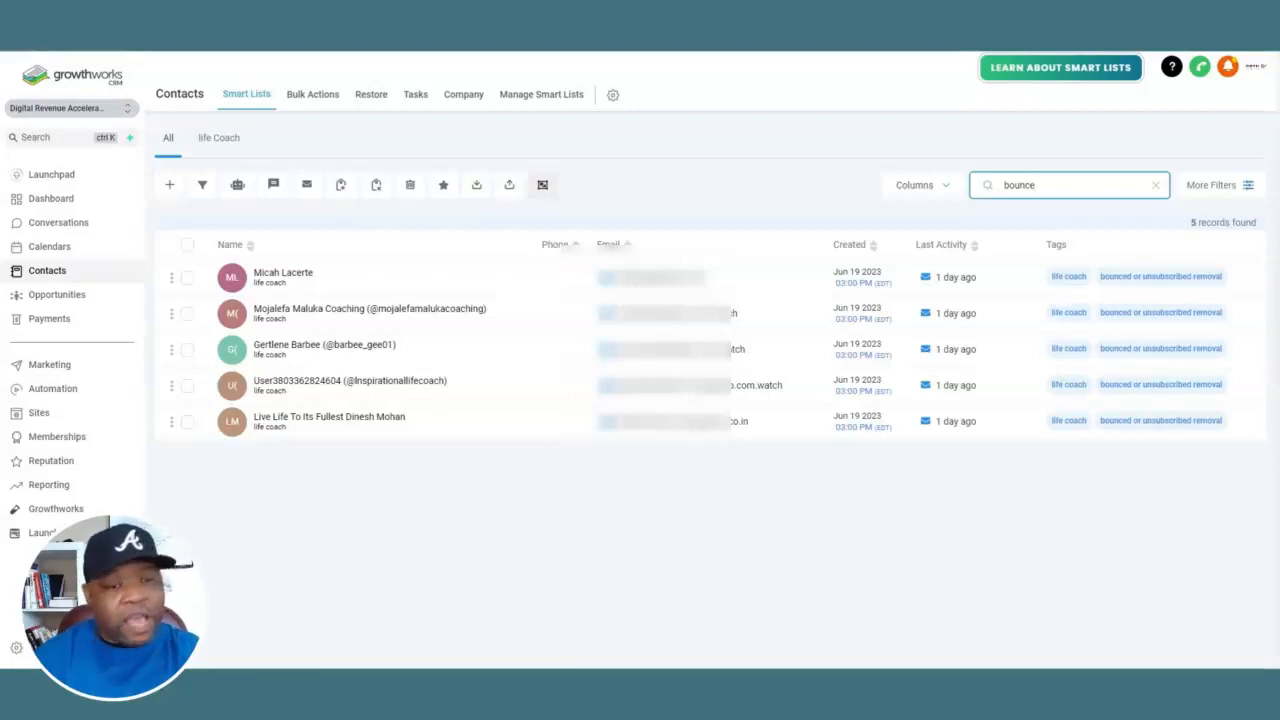
Select all contacts tagged 'bounced or unsubscribed removal' in the filtered list and delete them
{"action": "left_click", "coordinate": [187, 245]}
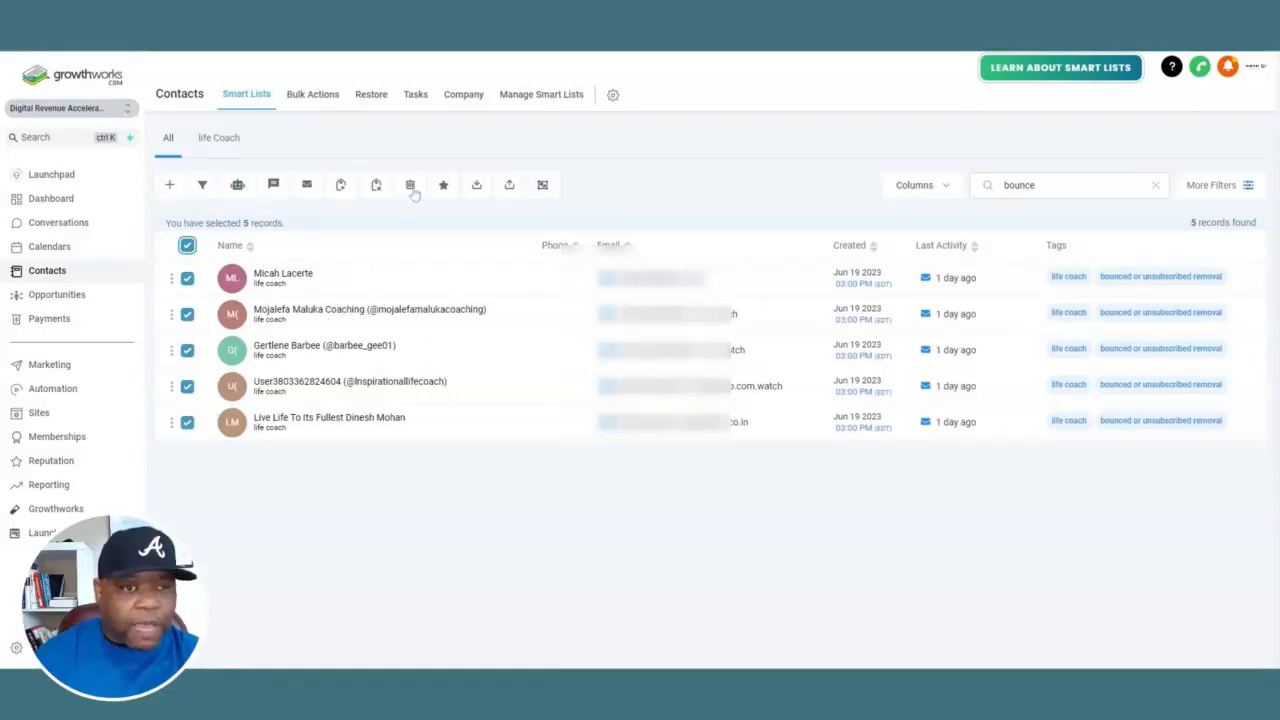
{"action": "left_click", "coordinate": [414, 191]}
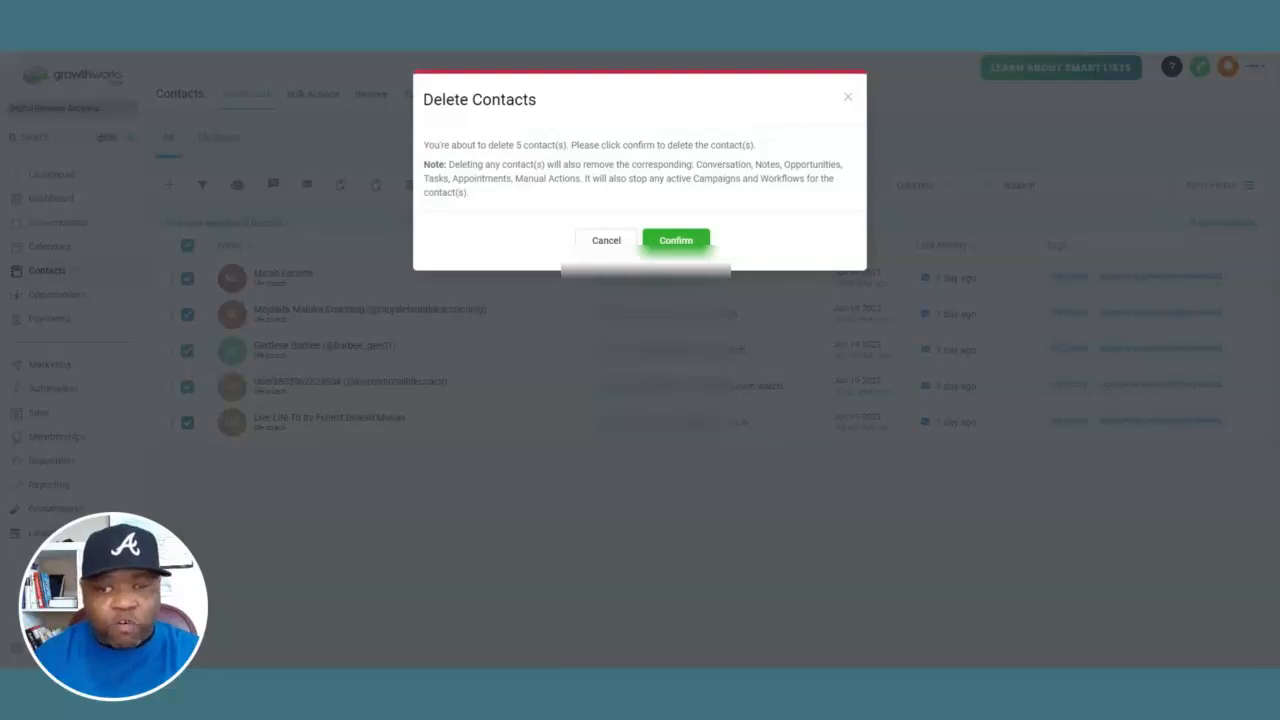
{"action": "left_click", "coordinate": [847, 97]}
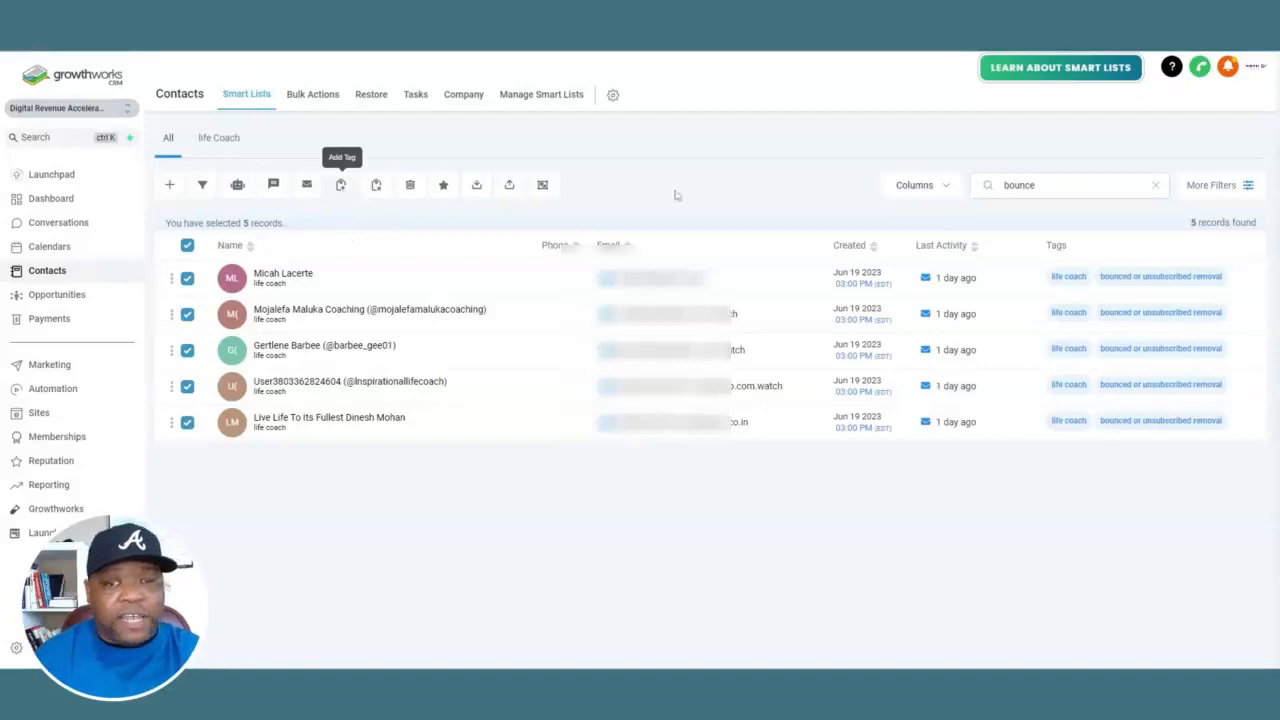
{"action": "left_click", "coordinate": [410, 186]}
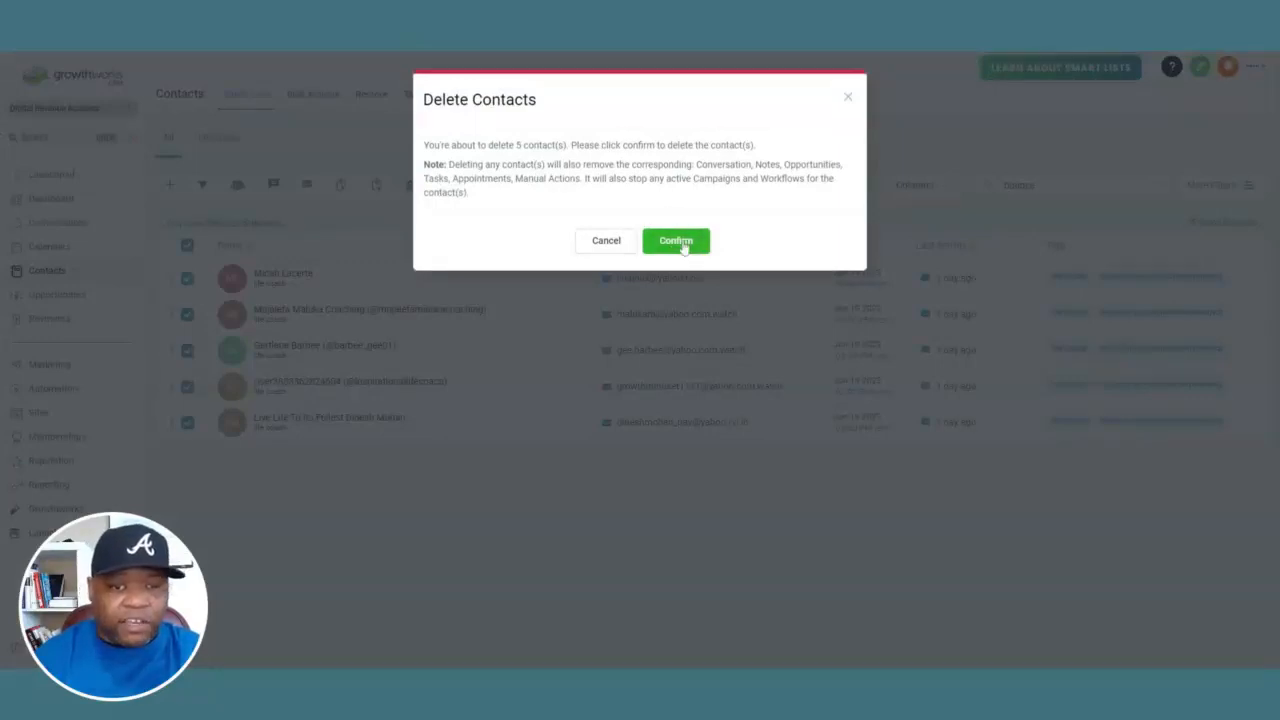
{"action": "left_click", "coordinate": [684, 244]}
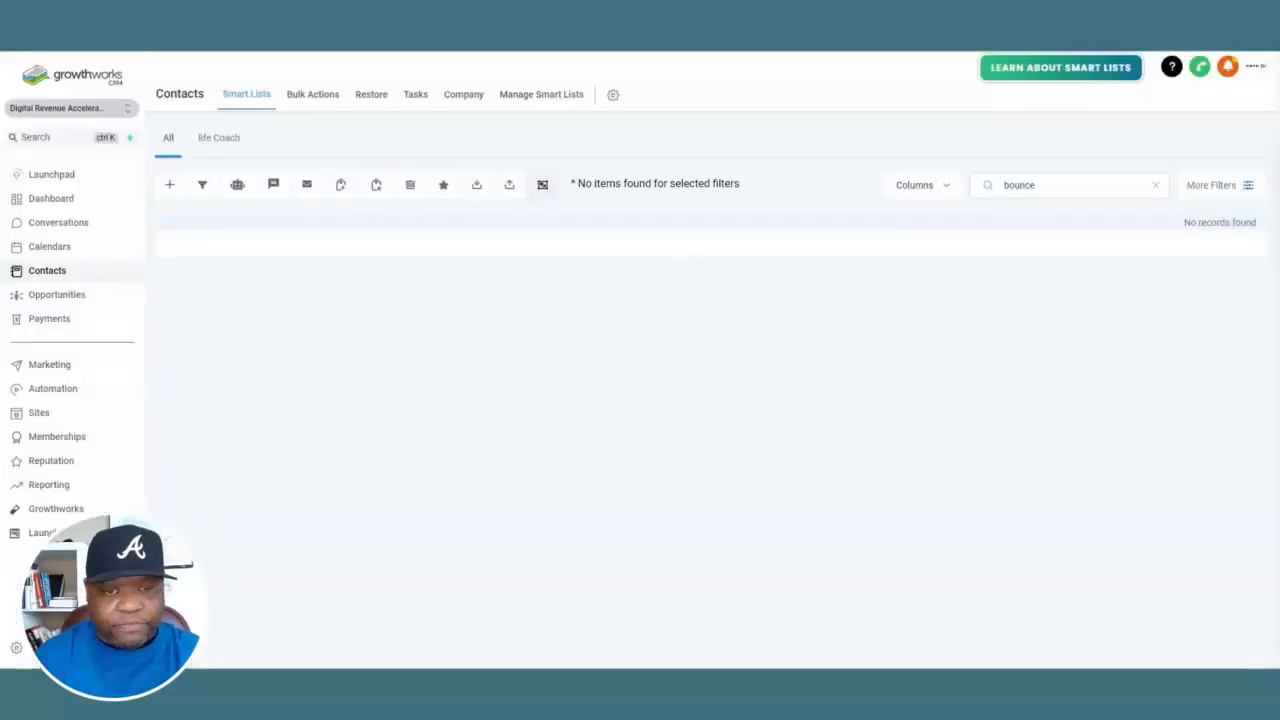